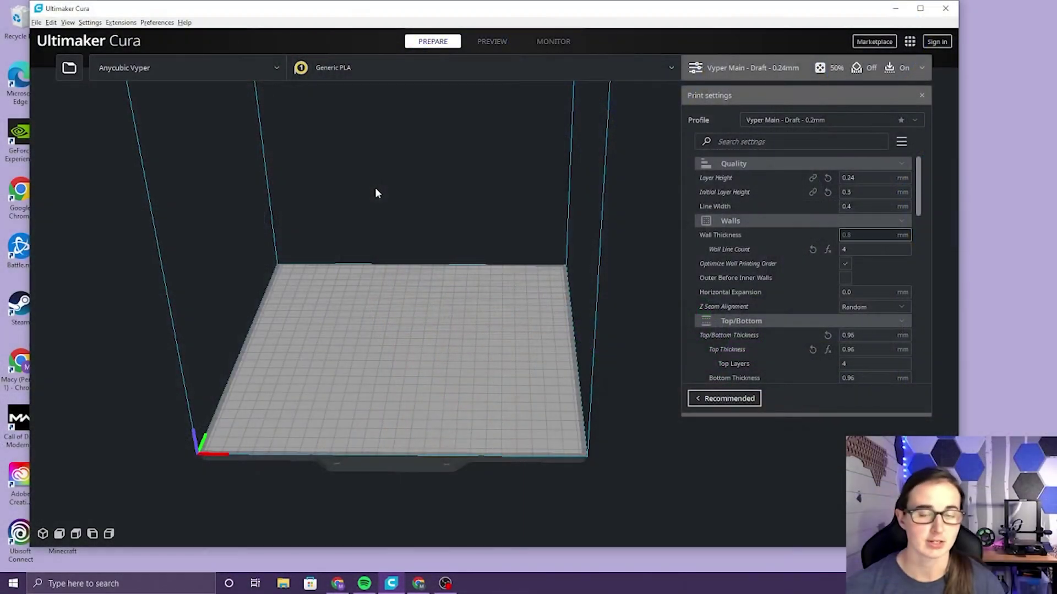
Add a non-networked Anycubic Vyper printer from the Anycubic printer list
{"action": "left_click", "coordinate": [90, 23]}
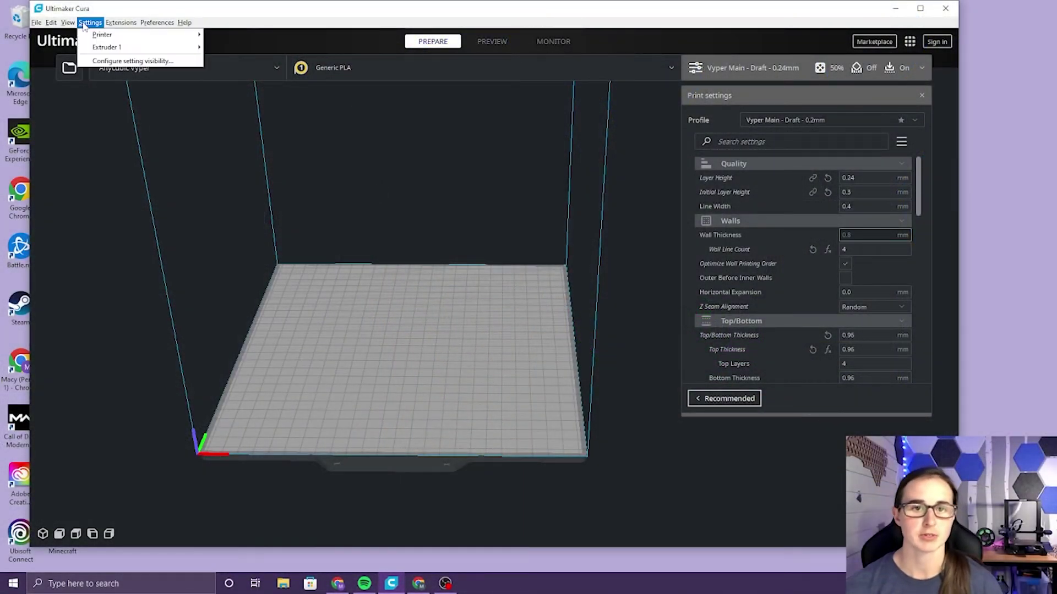
{"action": "mouse_move", "coordinate": [100, 37]}
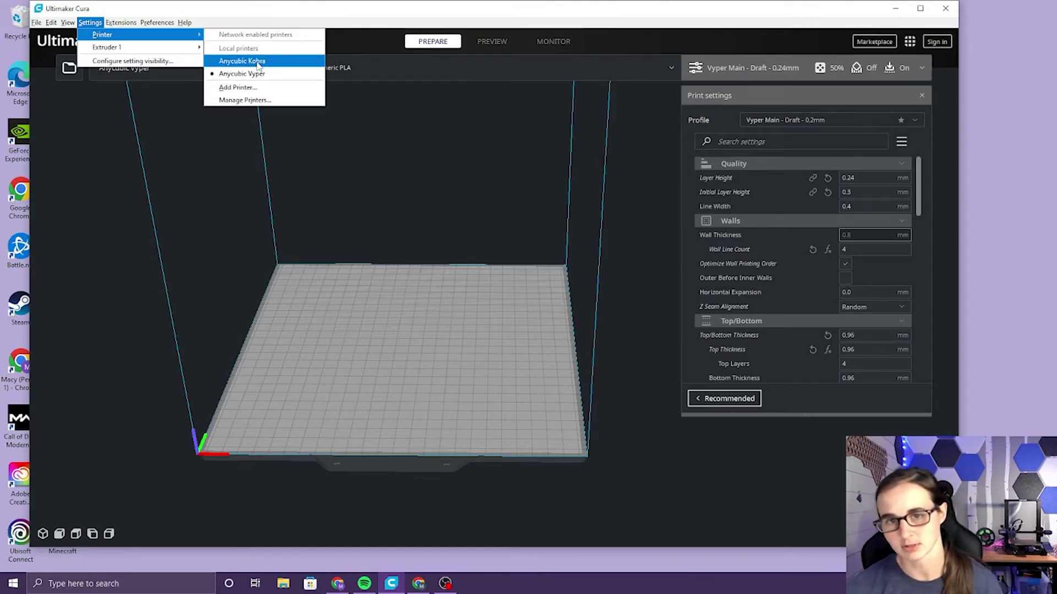
{"action": "left_click", "coordinate": [245, 88]}
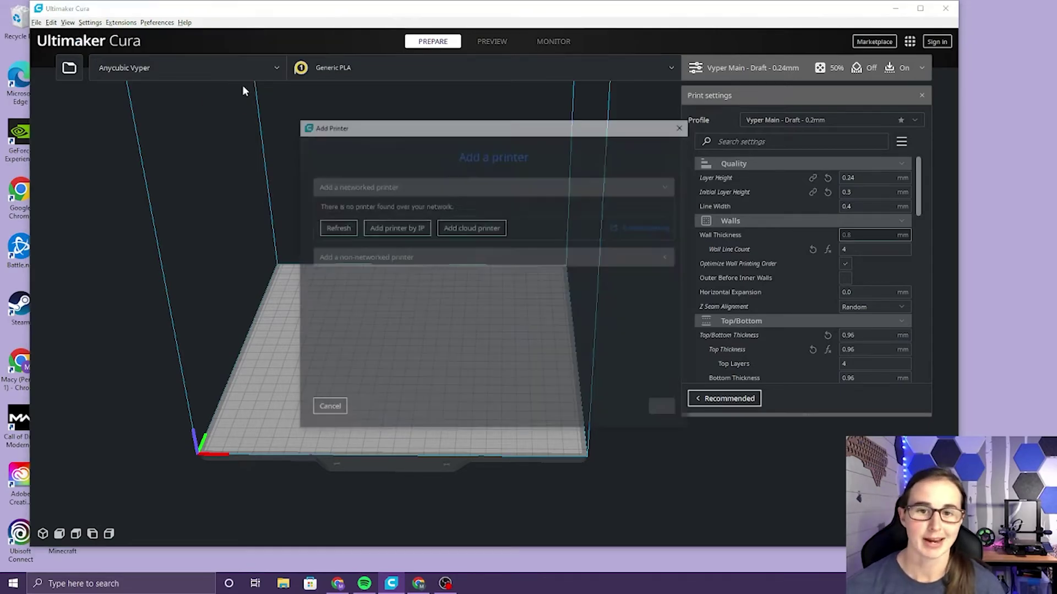
{"action": "left_click", "coordinate": [374, 257]}
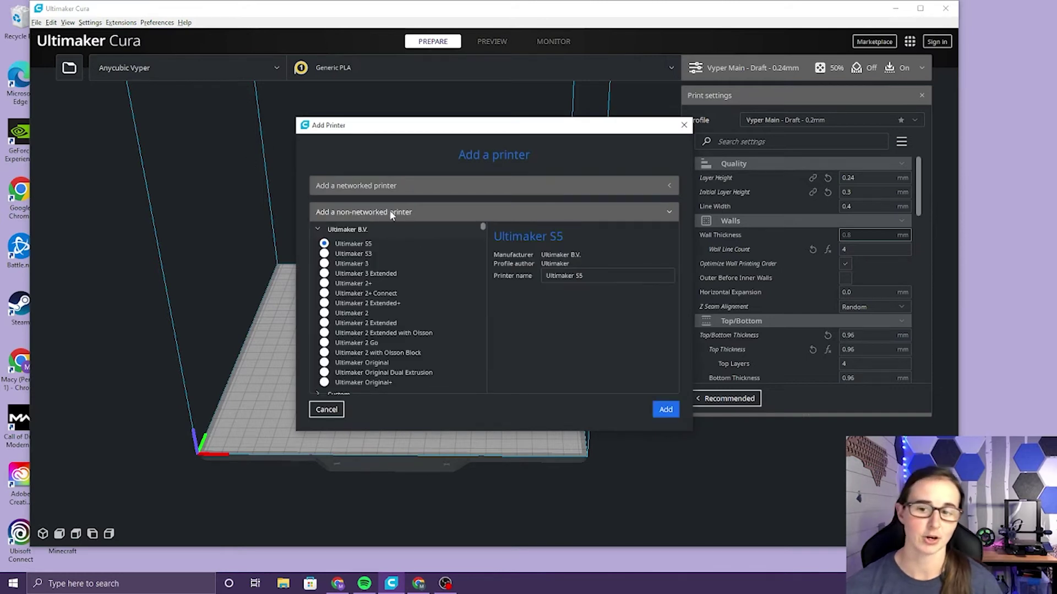
{"action": "scroll", "coordinate": [422, 278], "scroll_direction": "down", "scroll_amount": 5}
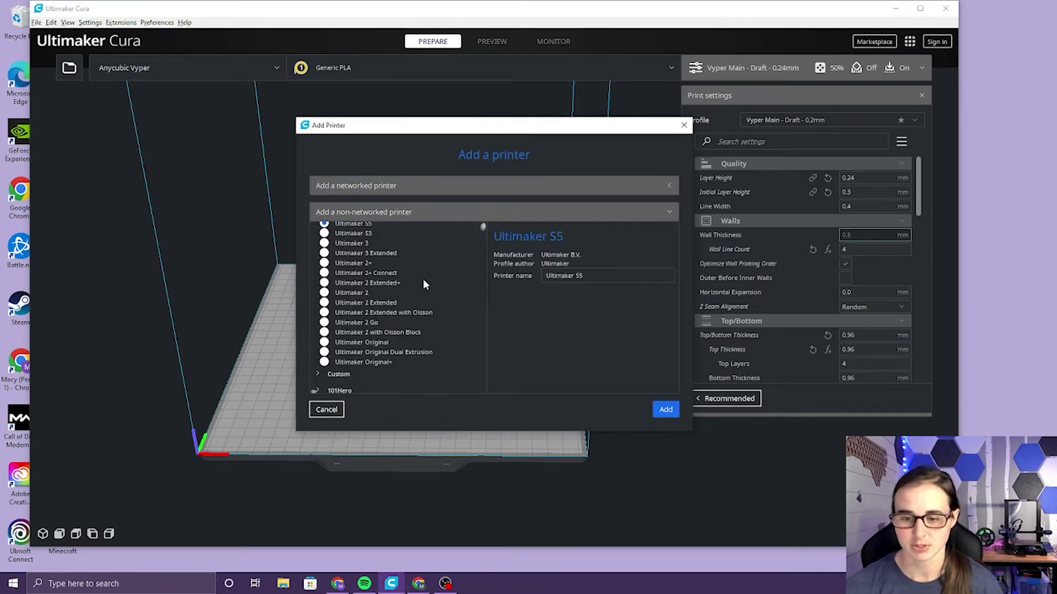
{"action": "scroll", "coordinate": [408, 322], "scroll_direction": "down", "scroll_amount": 3}
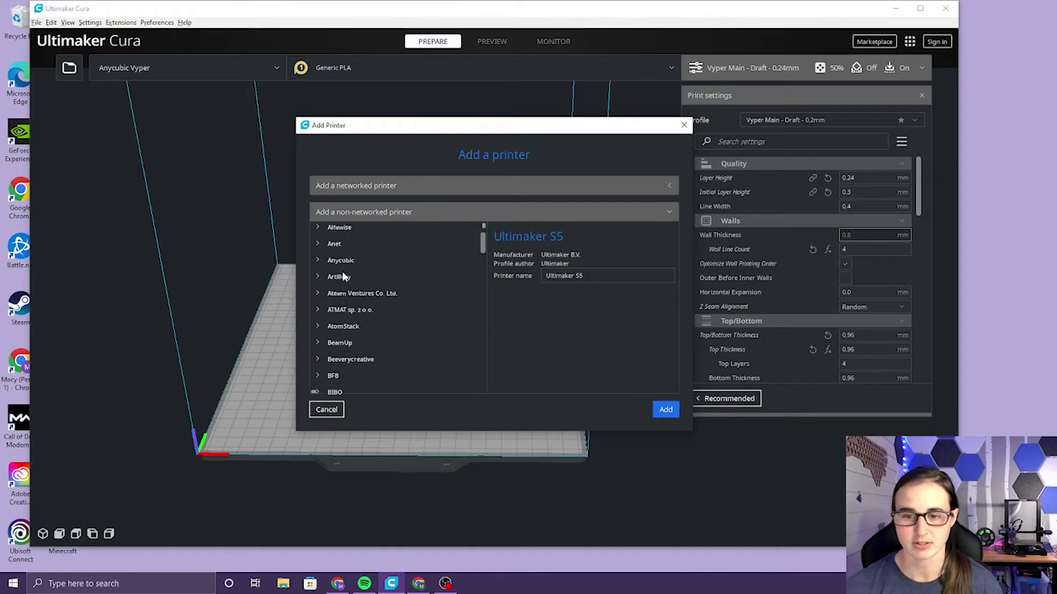
{"action": "left_click", "coordinate": [325, 260]}
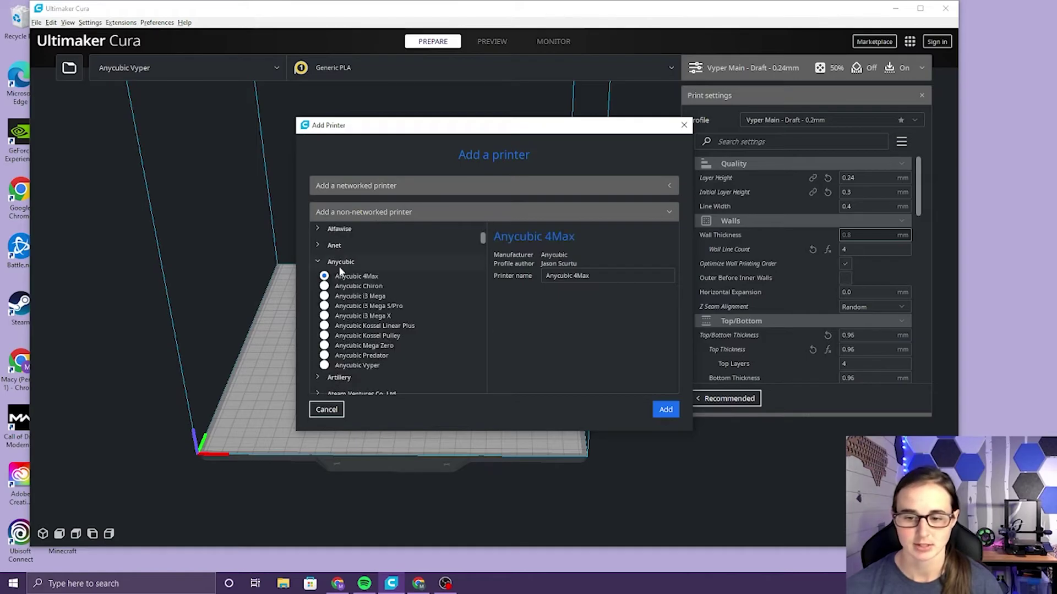
{"action": "left_click", "coordinate": [325, 366]}
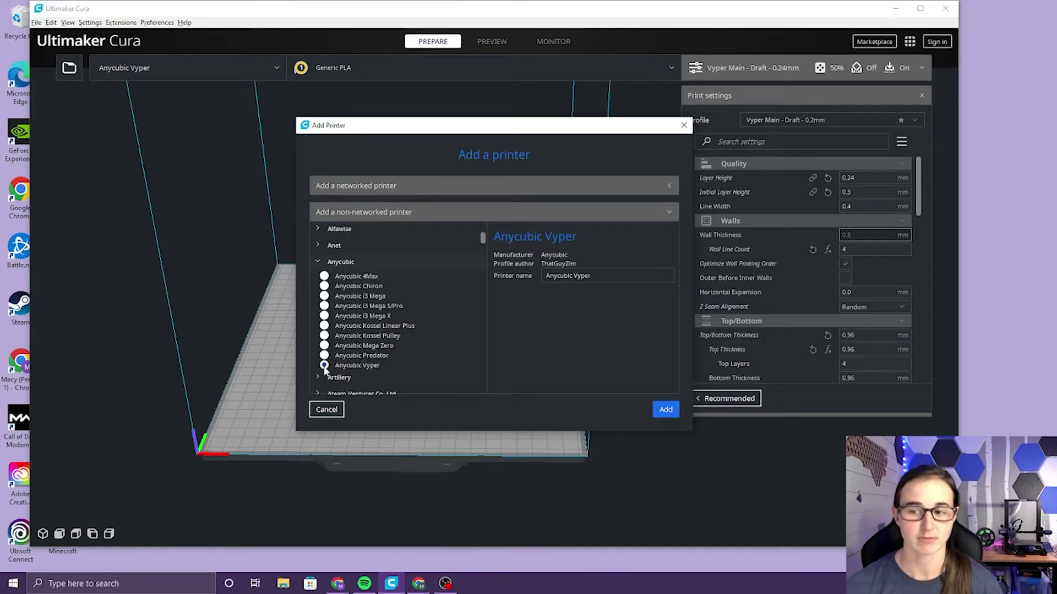
{"action": "left_click", "coordinate": [664, 410]}
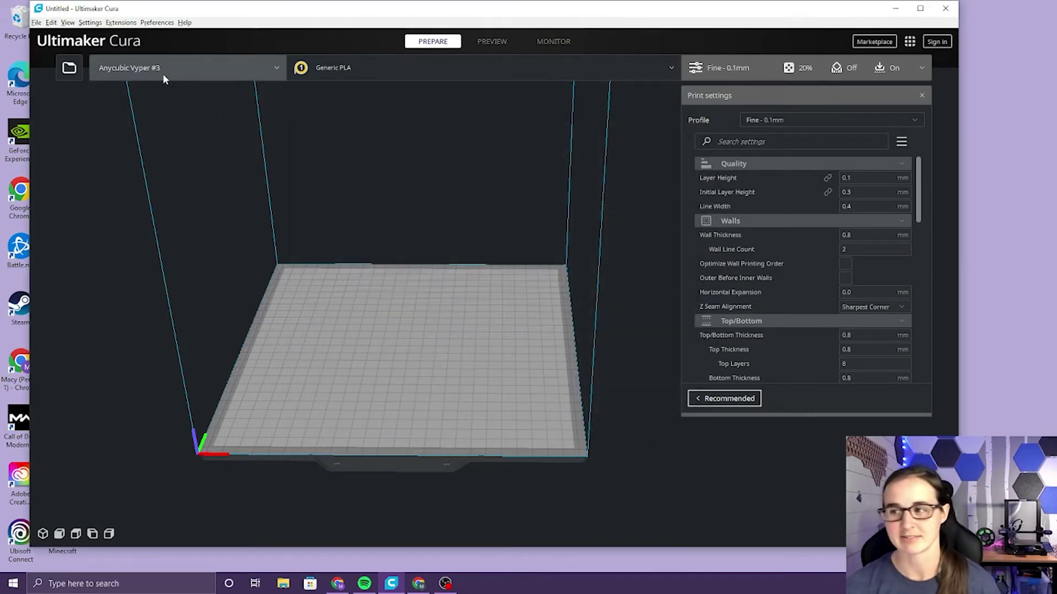
Rename the Anycubic Vyper #3 printer to 'Kobra YT' in printer management
{"action": "left_click", "coordinate": [244, 69]}
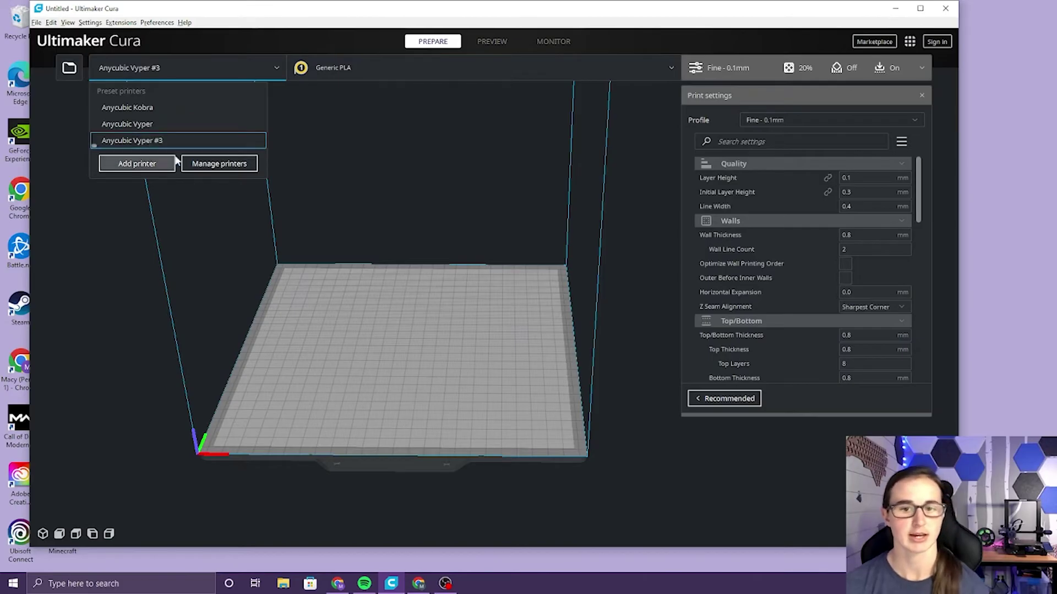
{"action": "left_click", "coordinate": [234, 166]}
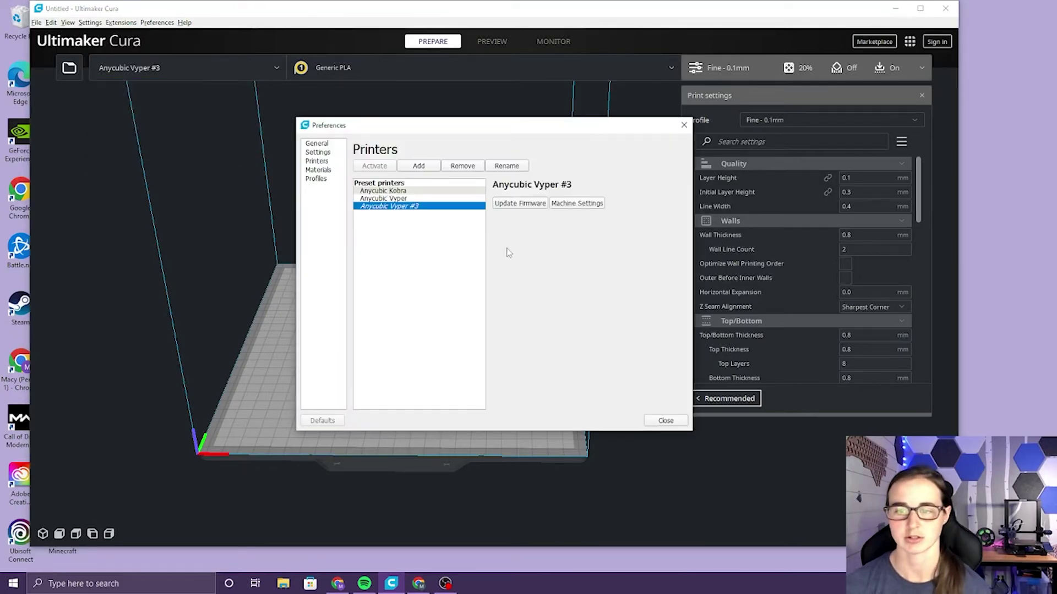
{"action": "left_click", "coordinate": [506, 166]}
{"action": "left_click_drag", "start_coordinate": [447, 269], "coordinate": [372, 278]}
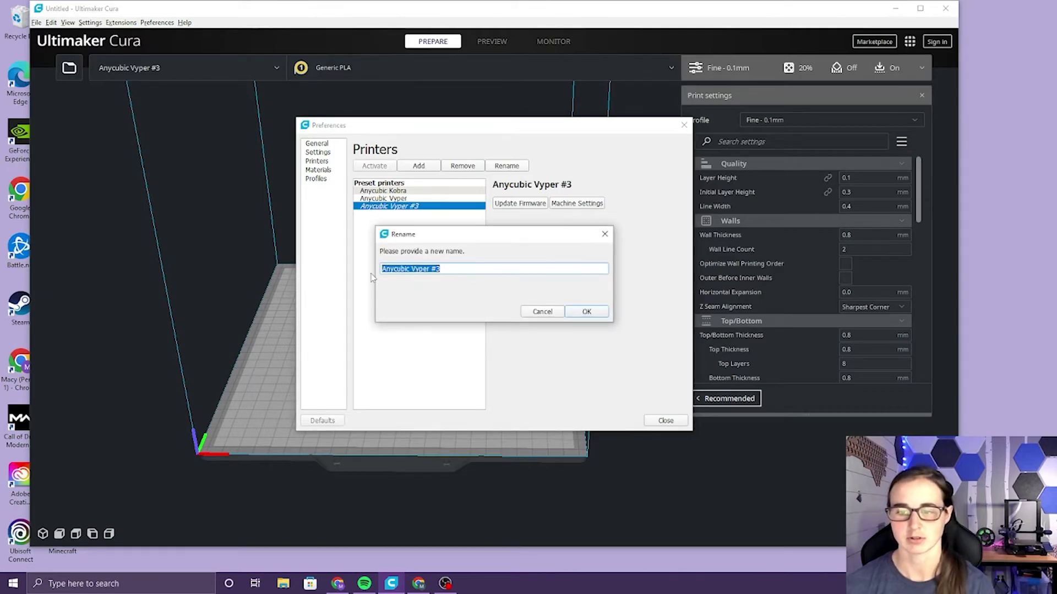
{"action": "type", "text": "Kob"}
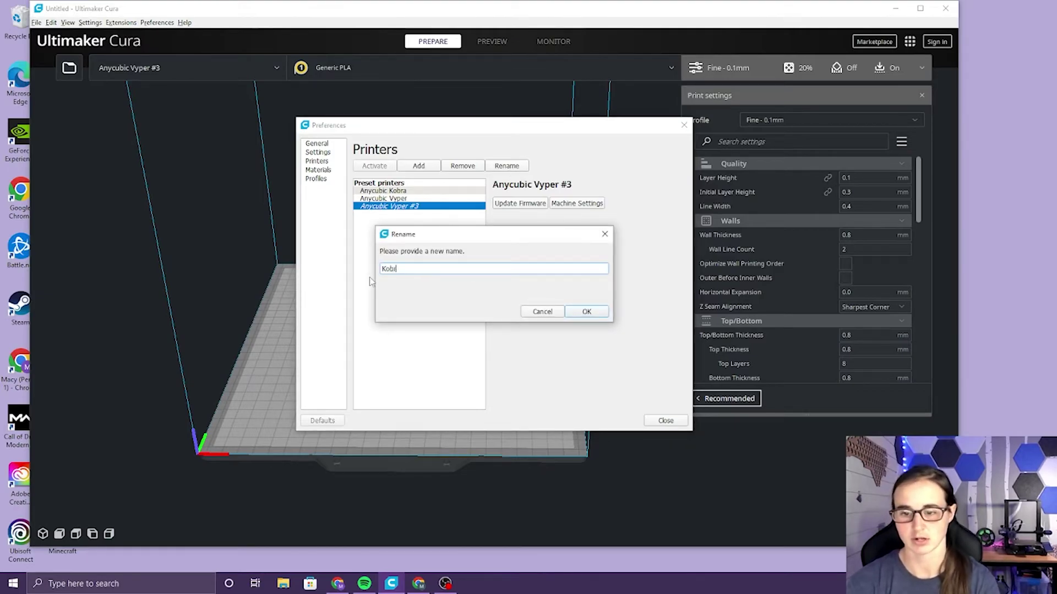
{"action": "type", "text": "ra YT"}
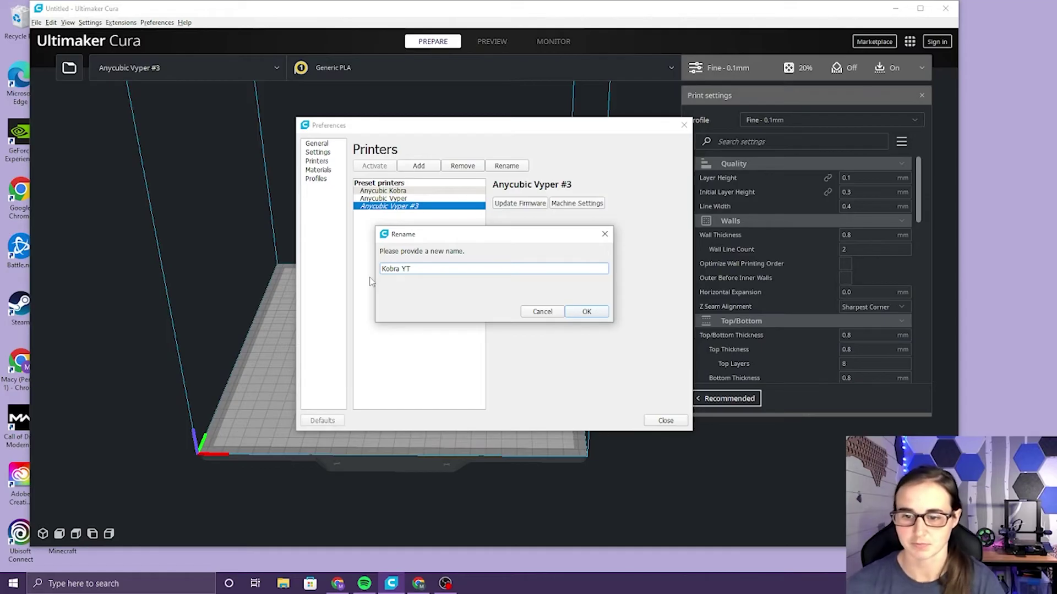
{"action": "left_click", "coordinate": [587, 313]}
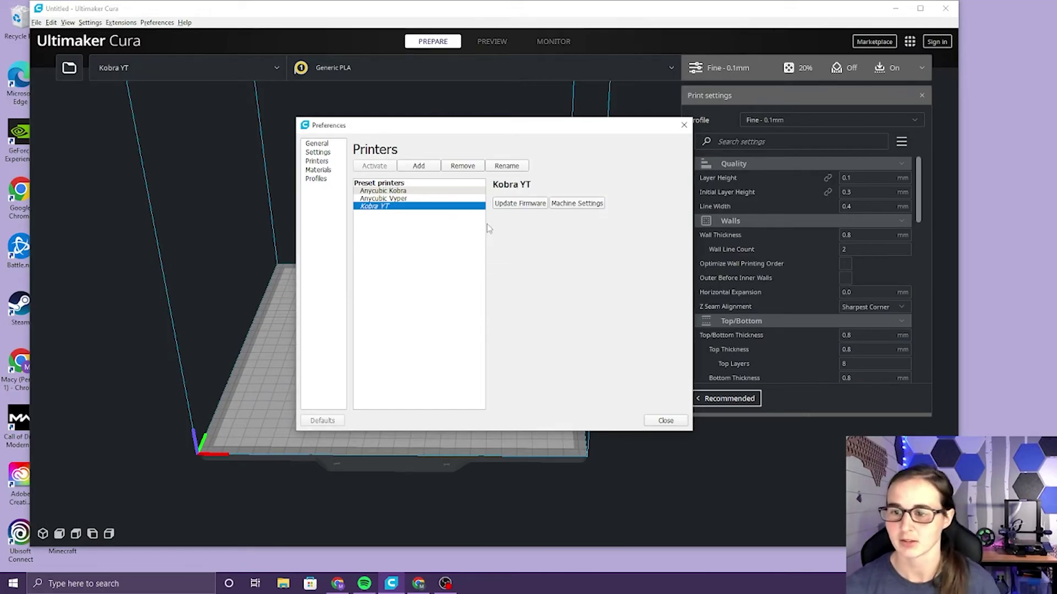
Set Kobra YT's machine width 220, depth 220 and height 250 mm
{"action": "left_click", "coordinate": [582, 204]}
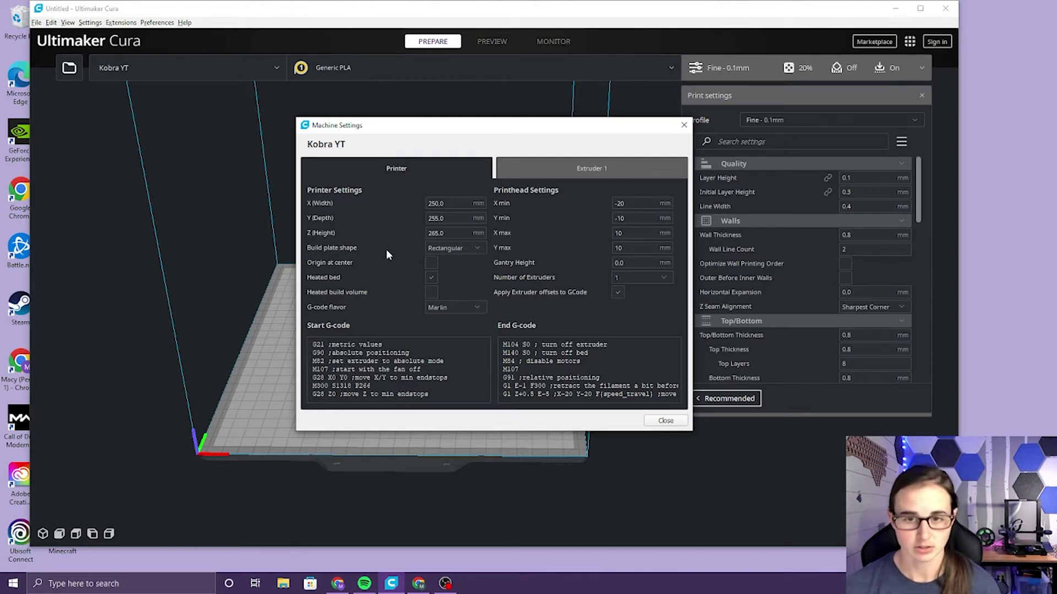
{"action": "left_click", "coordinate": [459, 204]}
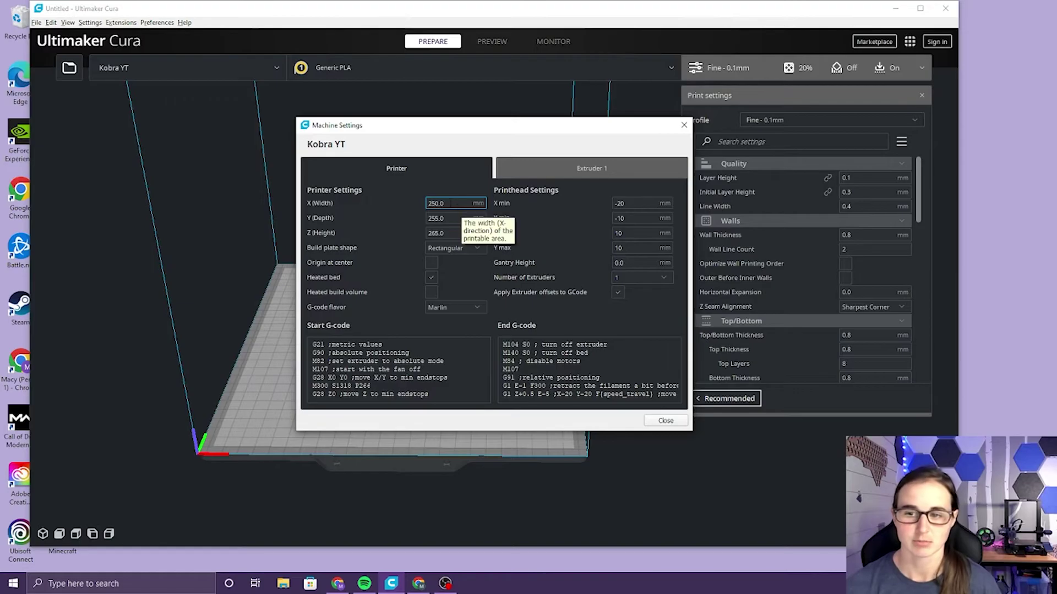
{"action": "key", "text": "BackSpace"}
{"action": "key", "text": "BackSpace"}
{"action": "type", "text": "220"}
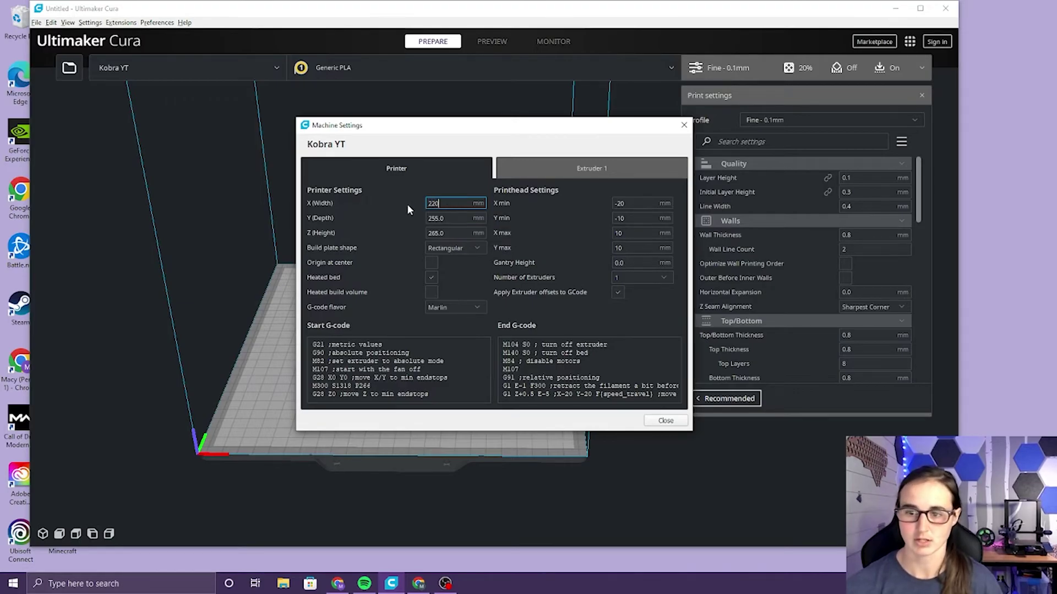
{"action": "key", "text": "Tab"}
{"action": "type", "text": "22"}
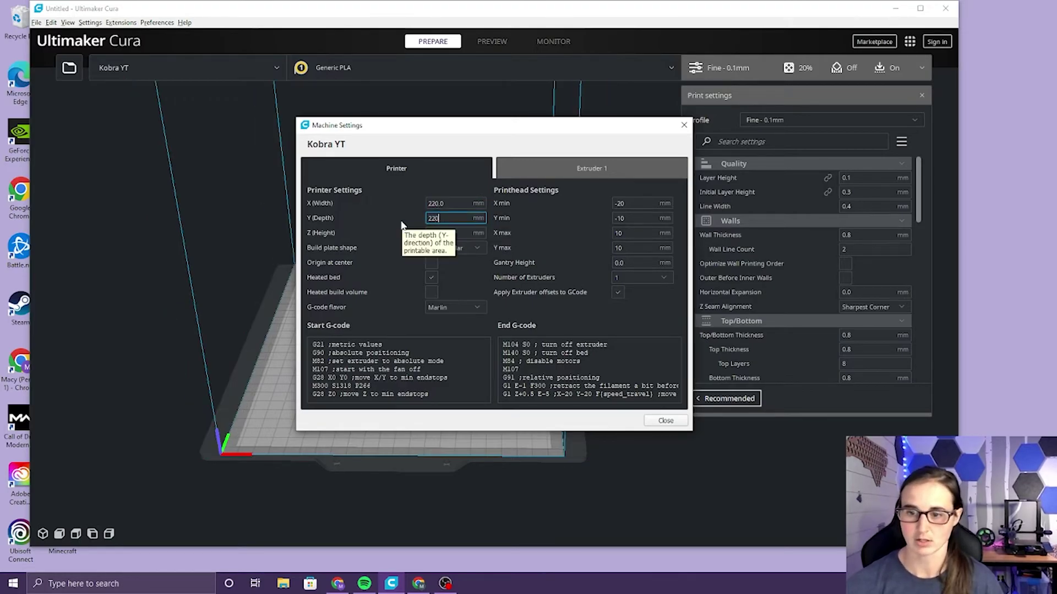
{"action": "key", "text": "Tab"}
{"action": "type", "text": "250"}
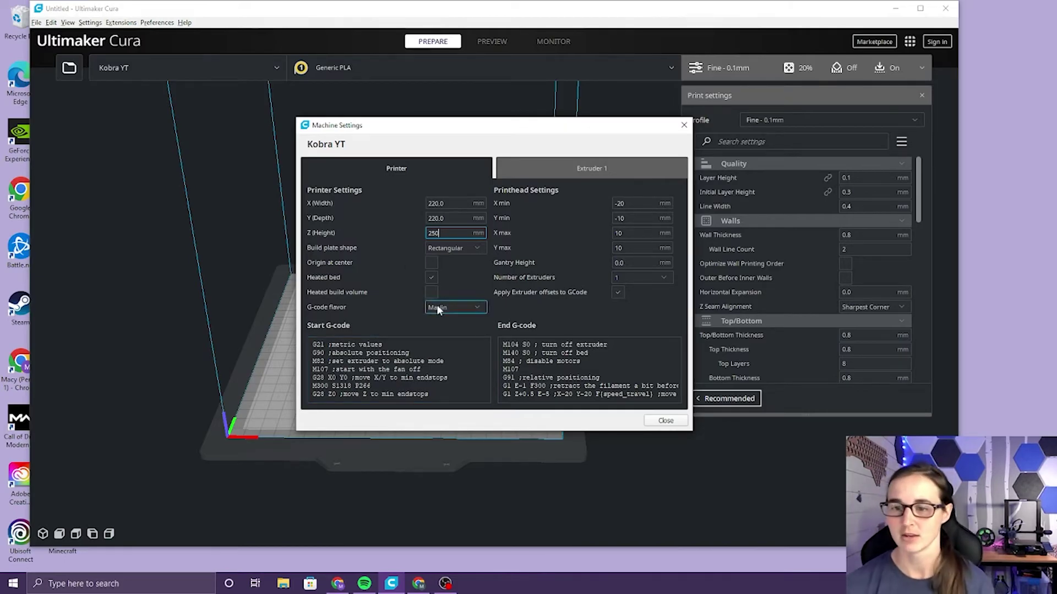
{"action": "left_click", "coordinate": [666, 421]}
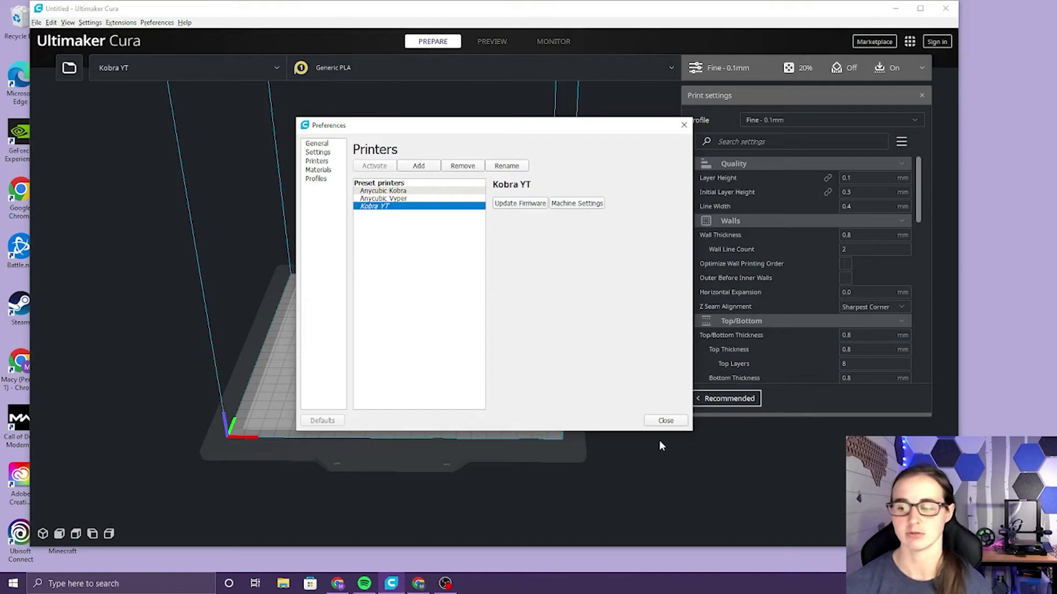
Add a non-networked Creality Ender-3 printer from the Creality3D list
{"action": "left_click", "coordinate": [665, 420]}
{"action": "left_click", "coordinate": [90, 22]}
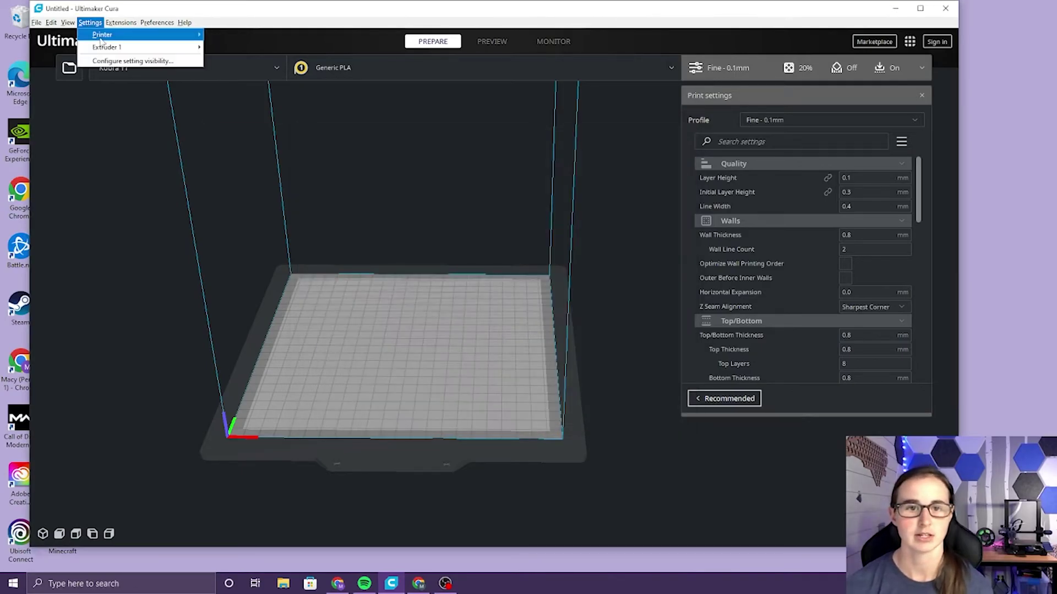
{"action": "mouse_move", "coordinate": [101, 39]}
{"action": "left_click", "coordinate": [248, 102]}
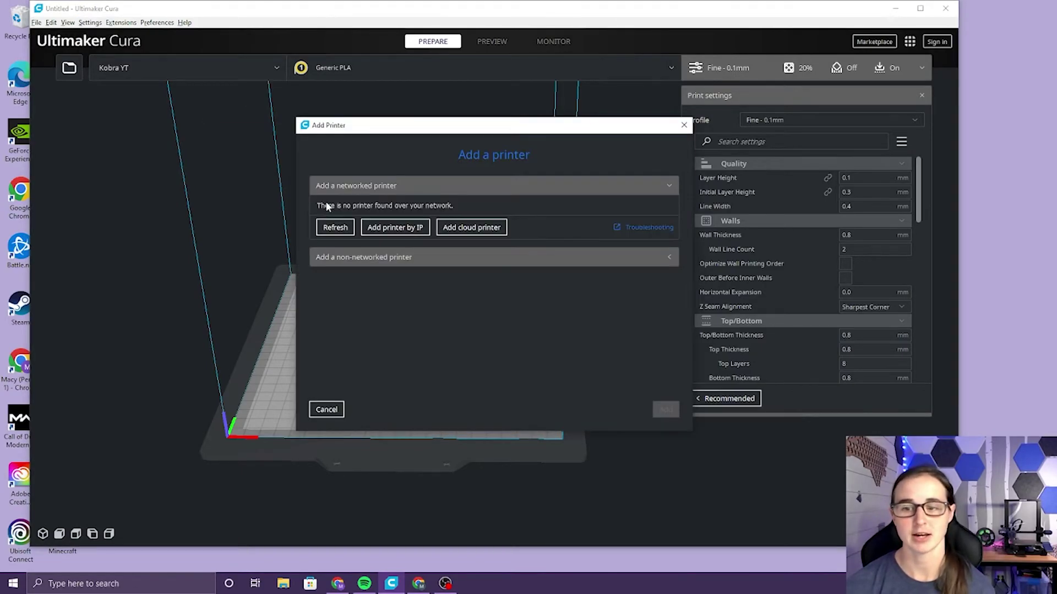
{"action": "left_click", "coordinate": [367, 258]}
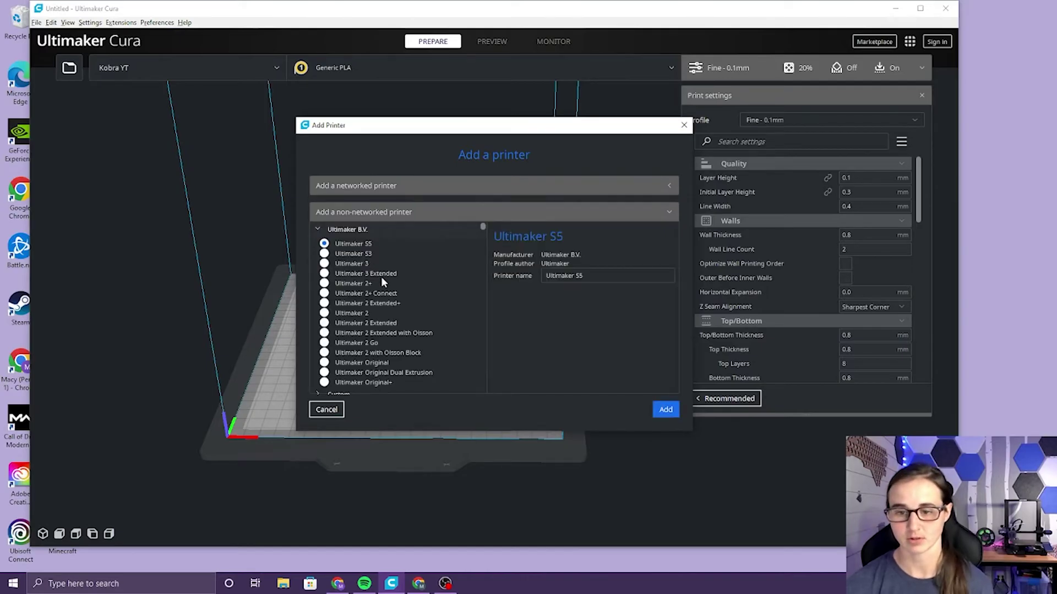
{"action": "left_click_drag", "start_coordinate": [484, 229], "coordinate": [485, 263]}
{"action": "left_click", "coordinate": [342, 330]}
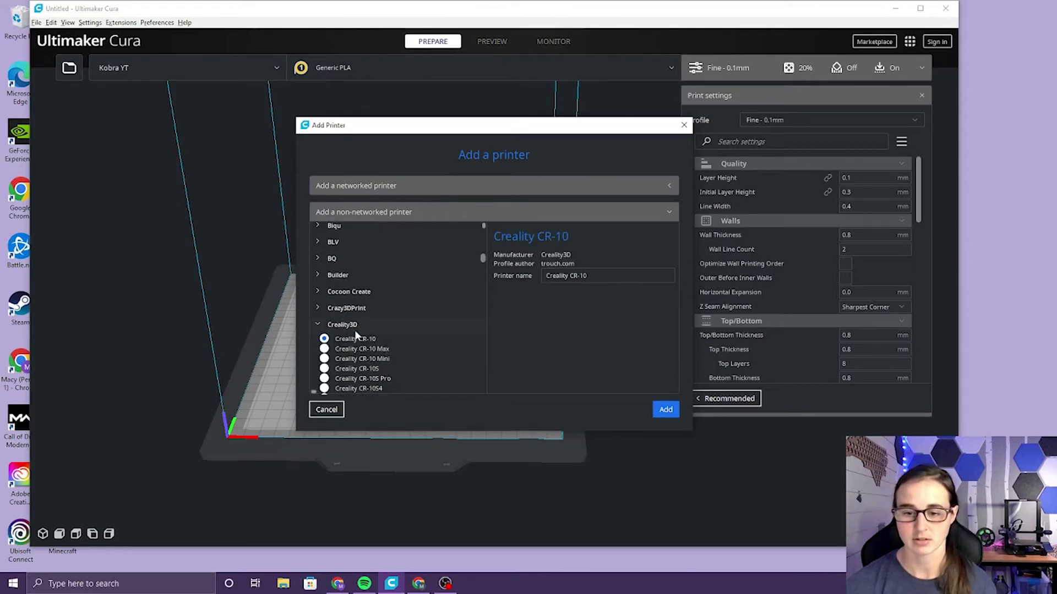
{"action": "scroll", "coordinate": [382, 327], "scroll_direction": "down", "scroll_amount": 6}
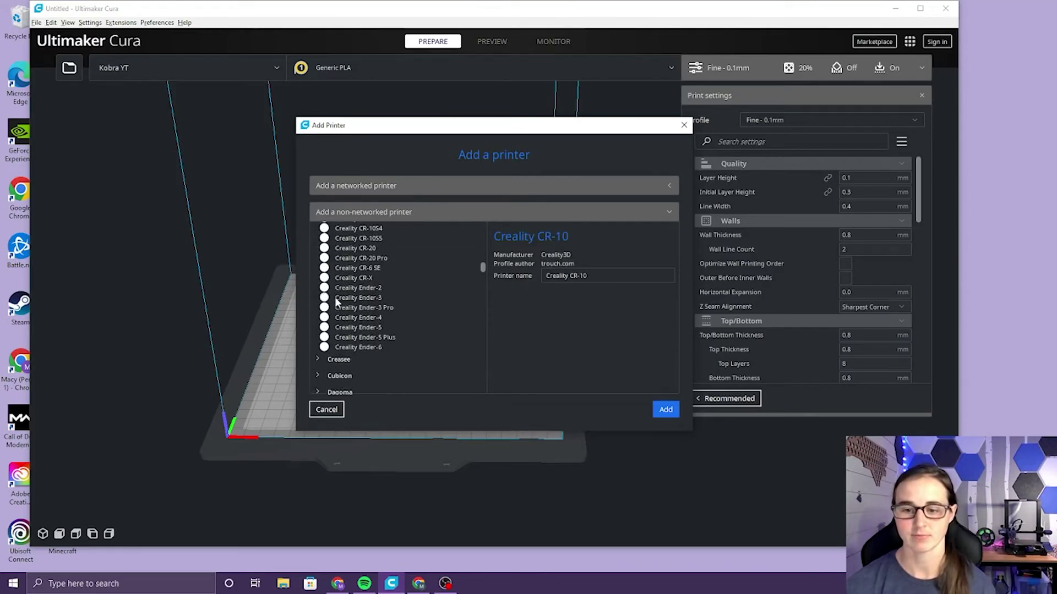
{"action": "left_click", "coordinate": [334, 300]}
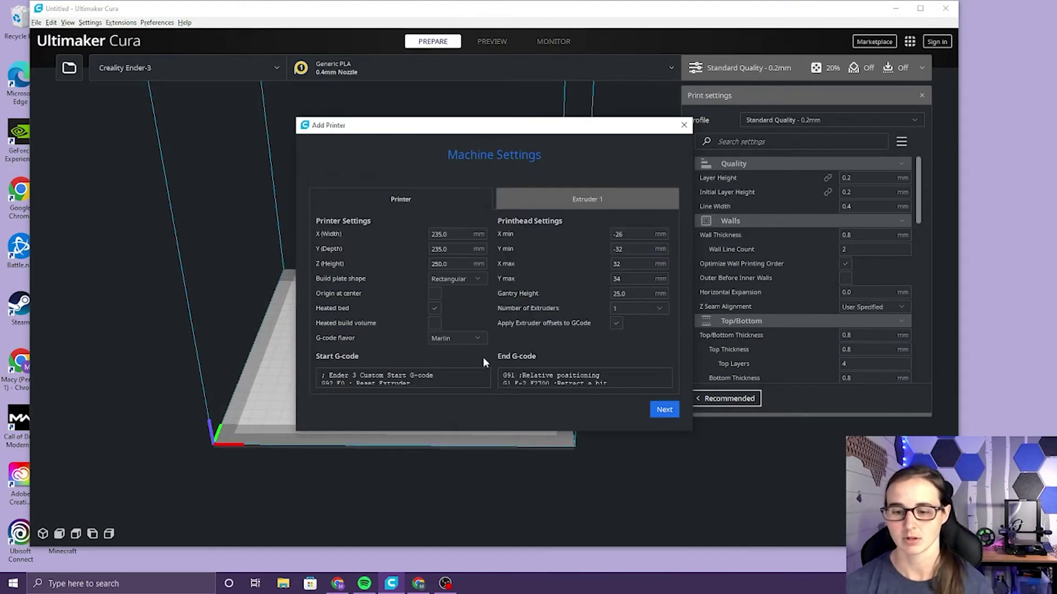
Finish adding the Ender-3, copy its entire start G-code, and switch back to Kobra YT
{"action": "left_click", "coordinate": [662, 410]}
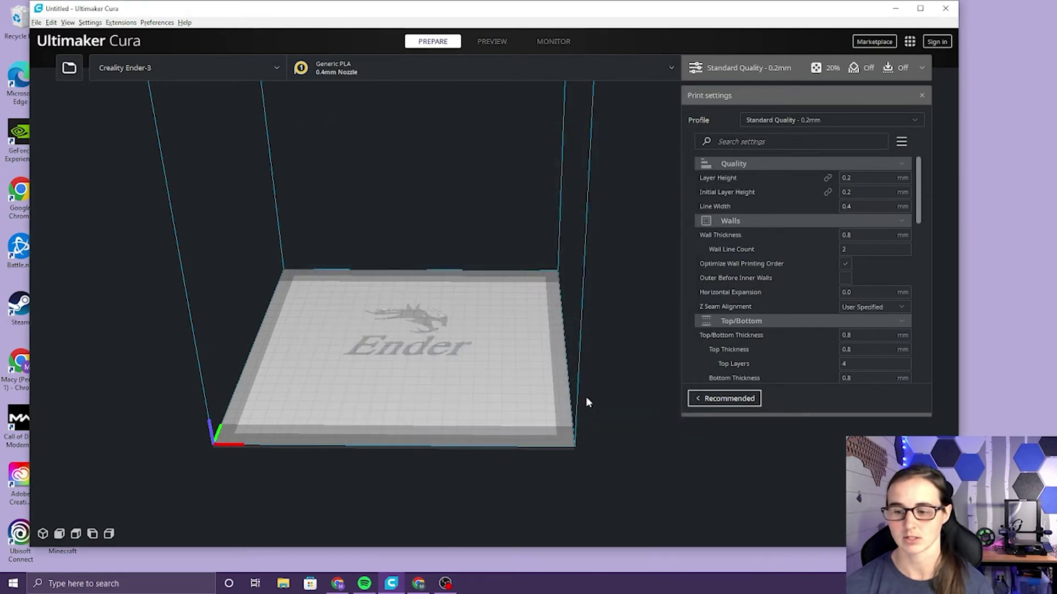
{"action": "left_click", "coordinate": [173, 68]}
{"action": "left_click", "coordinate": [223, 187]}
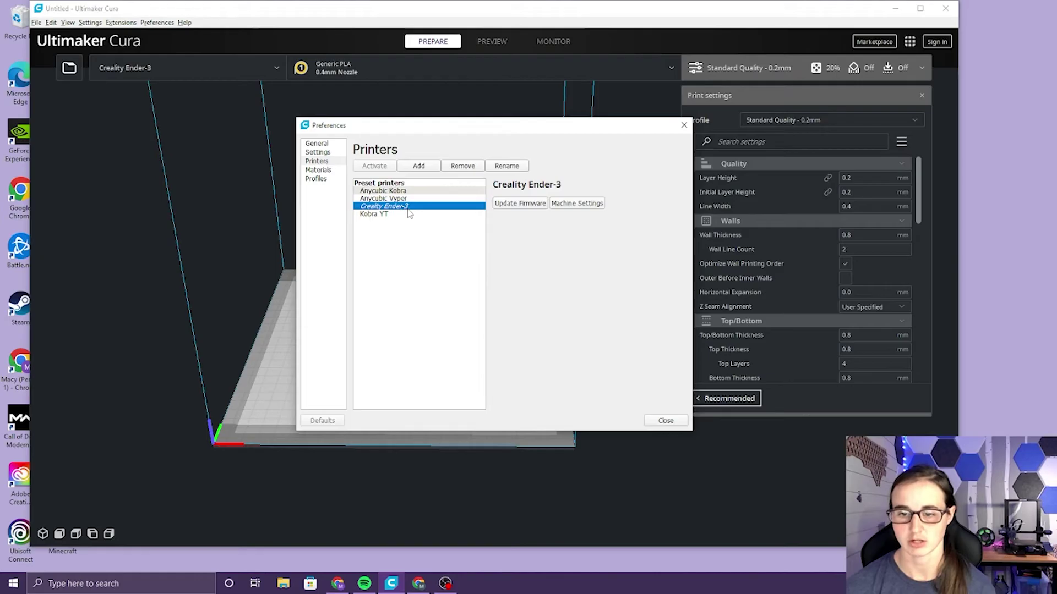
{"action": "left_click", "coordinate": [578, 205]}
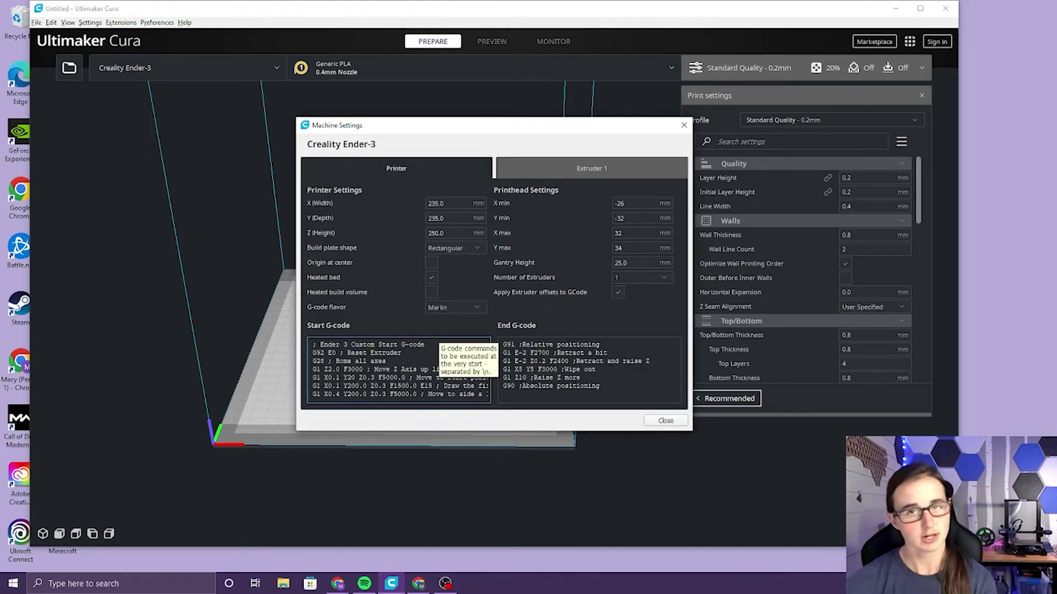
{"action": "left_click_drag", "start_coordinate": [313, 344], "coordinate": [467, 403]}
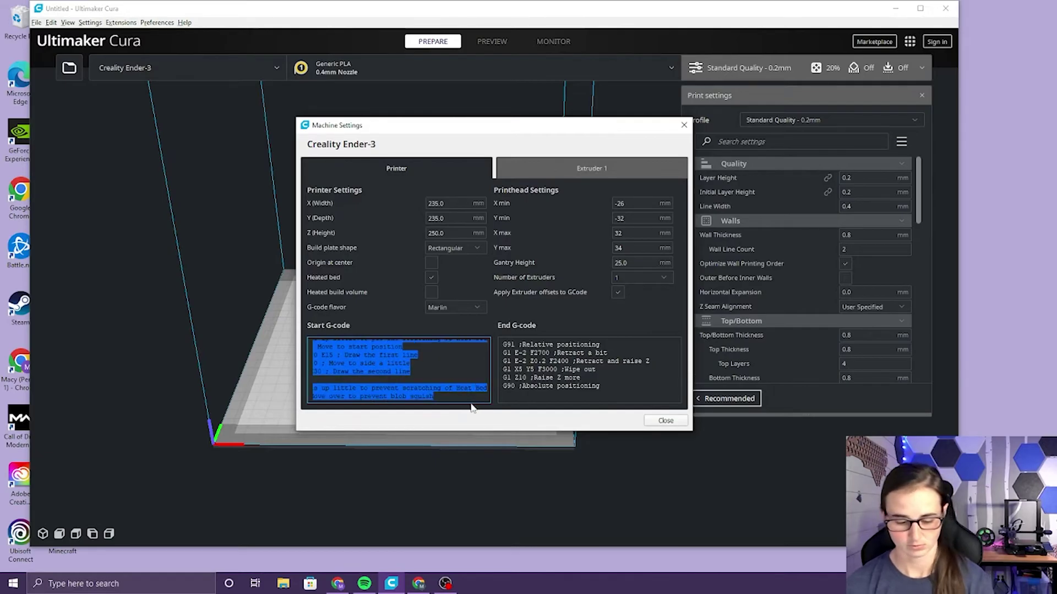
{"action": "left_click", "coordinate": [666, 420]}
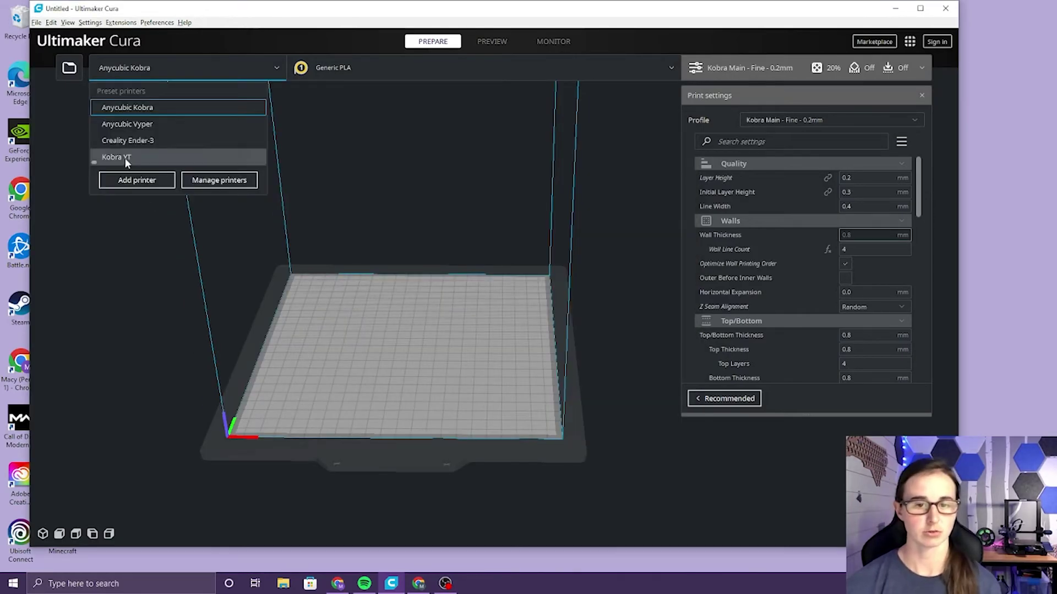
{"action": "left_click", "coordinate": [125, 158]}
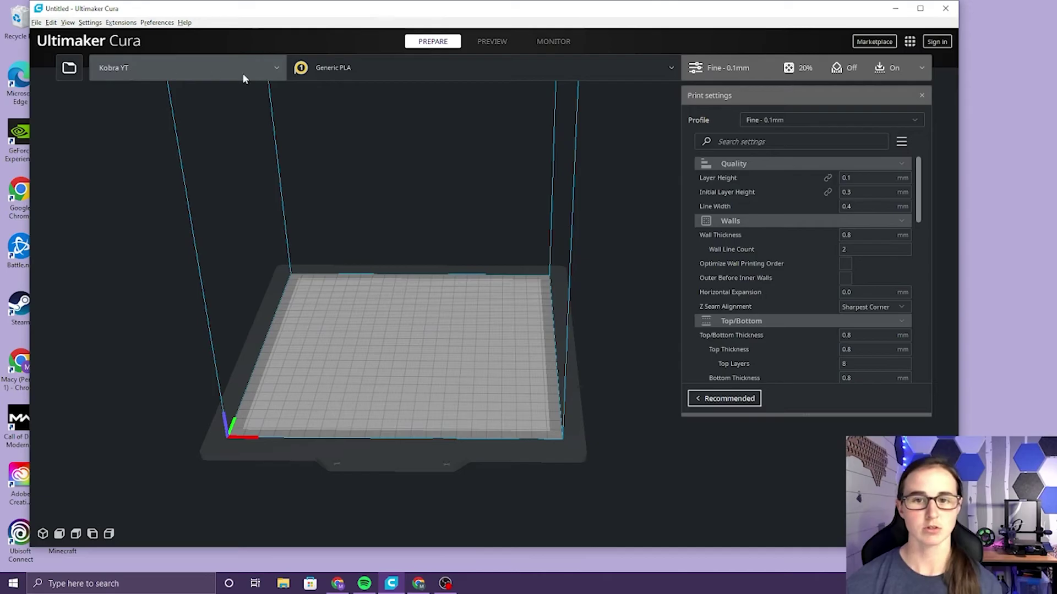
Replace Kobra YT's start G-code with the copied Ender-3 start G-code
{"action": "left_click", "coordinate": [264, 72]}
{"action": "left_click", "coordinate": [212, 180]}
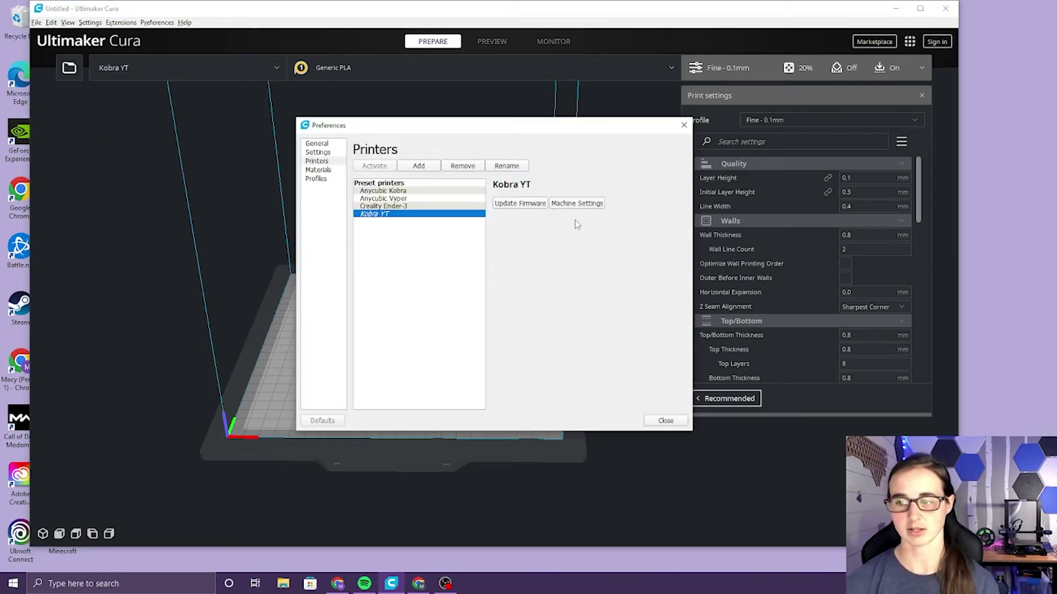
{"action": "left_click", "coordinate": [578, 204]}
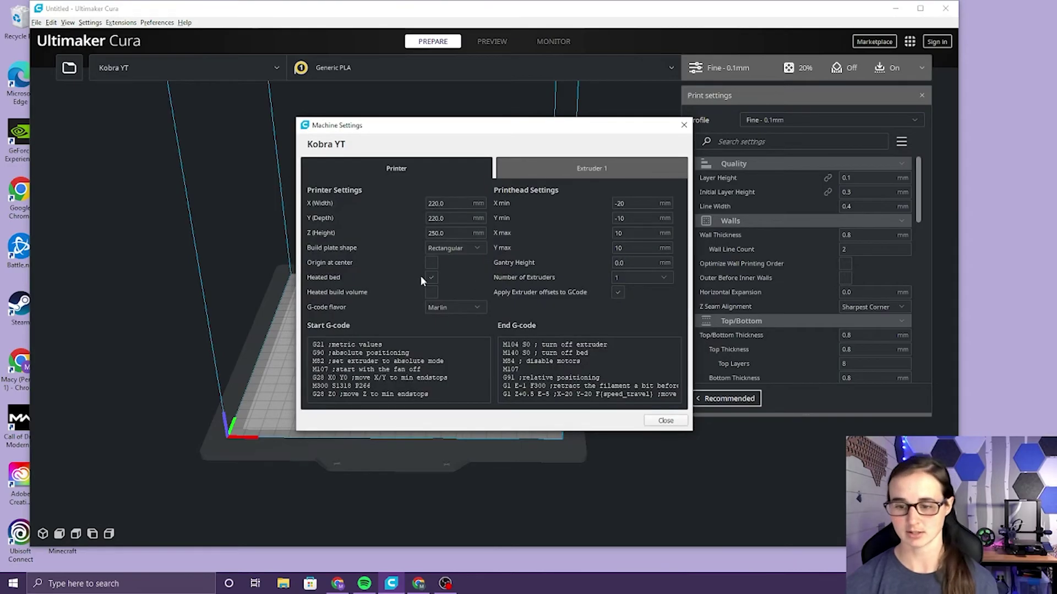
{"action": "scroll", "coordinate": [385, 369], "scroll_direction": "down", "scroll_amount": 10}
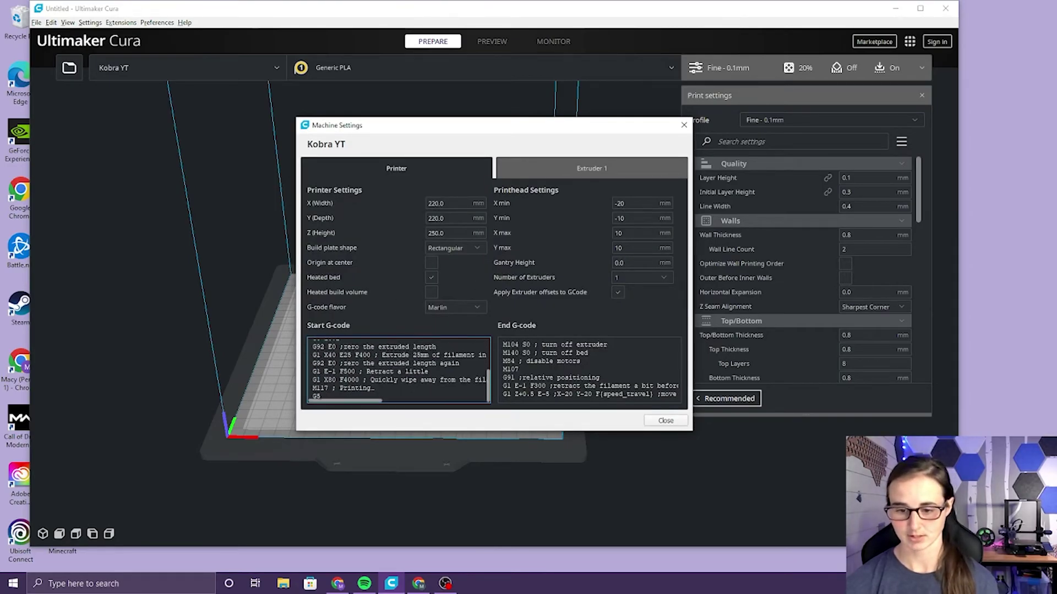
{"action": "left_click_drag", "start_coordinate": [322, 396], "coordinate": [305, 325]}
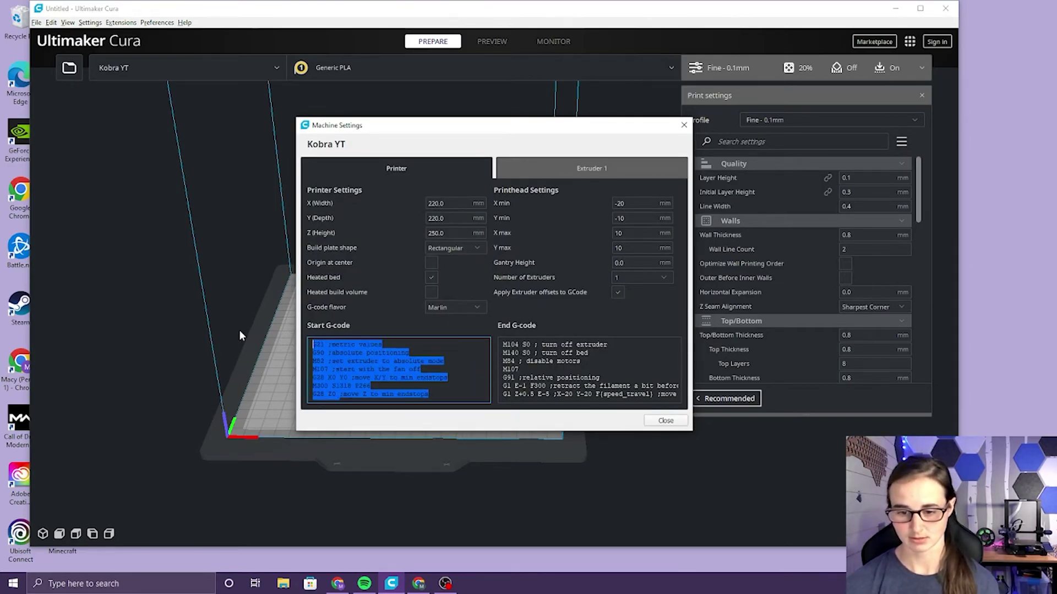
{"action": "key", "text": "Delete"}
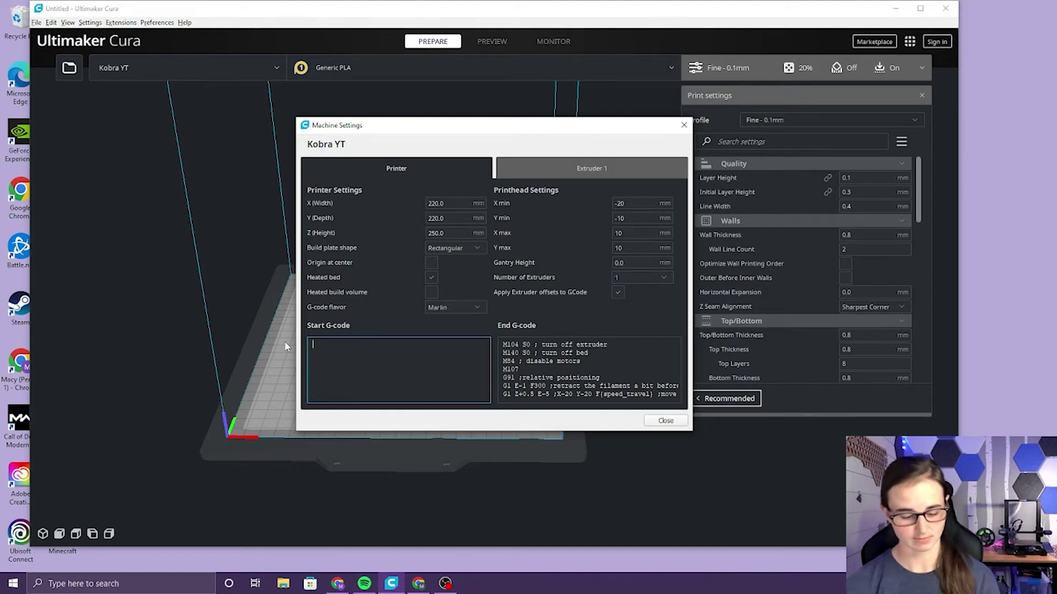
{"action": "key", "text": "ctrl+v"}
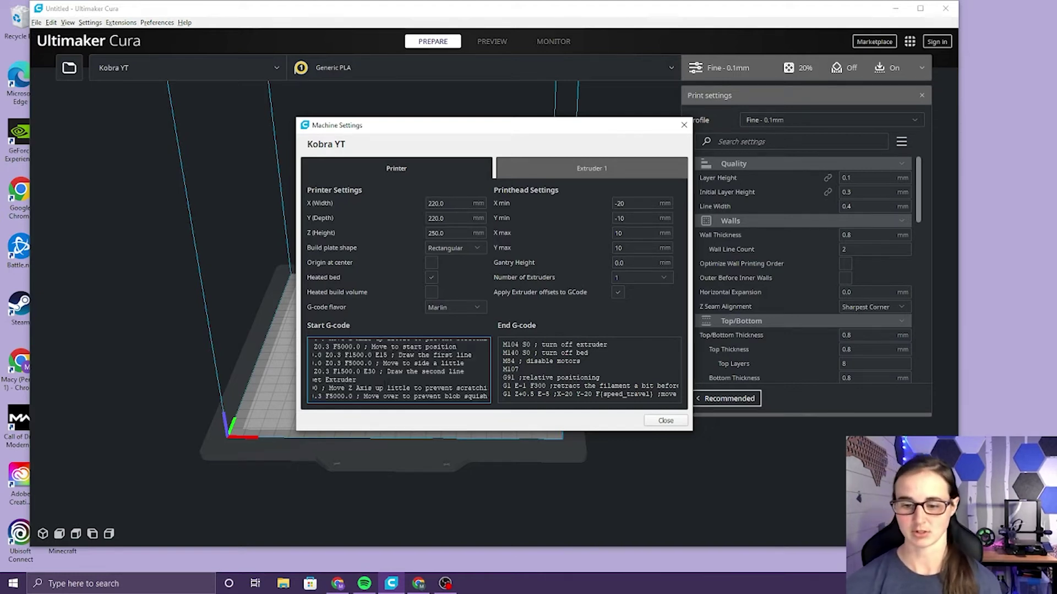
{"action": "scroll", "coordinate": [398, 370], "scroll_direction": "left", "scroll_amount": 3}
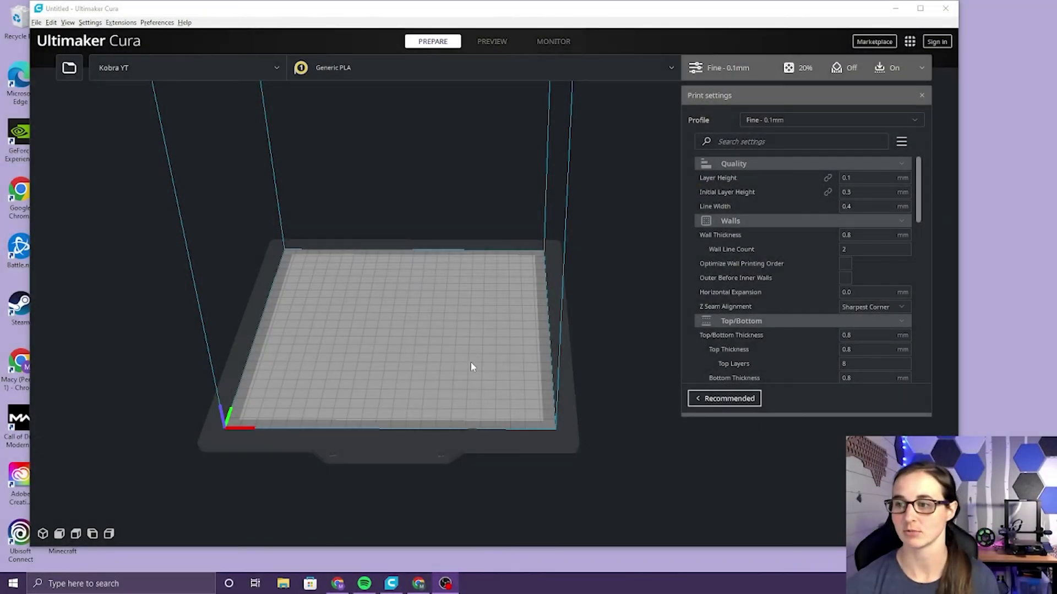
Select the Kobra Main – Fine 0.2mm profile and set print speed 70, travel speed 100 mm/s
{"action": "left_click", "coordinate": [917, 120]}
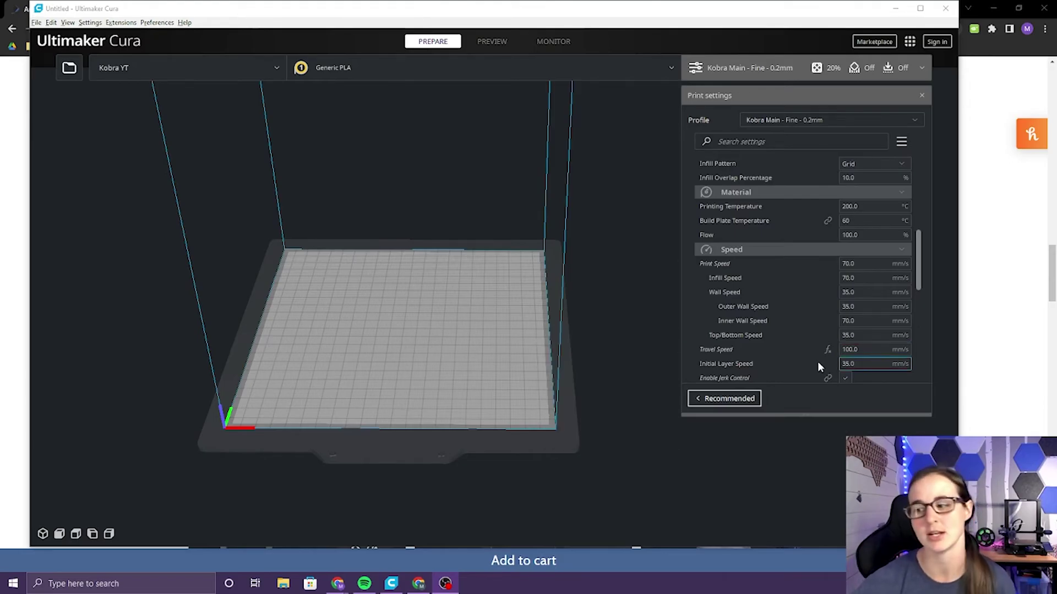
{"action": "left_click", "coordinate": [850, 350]}
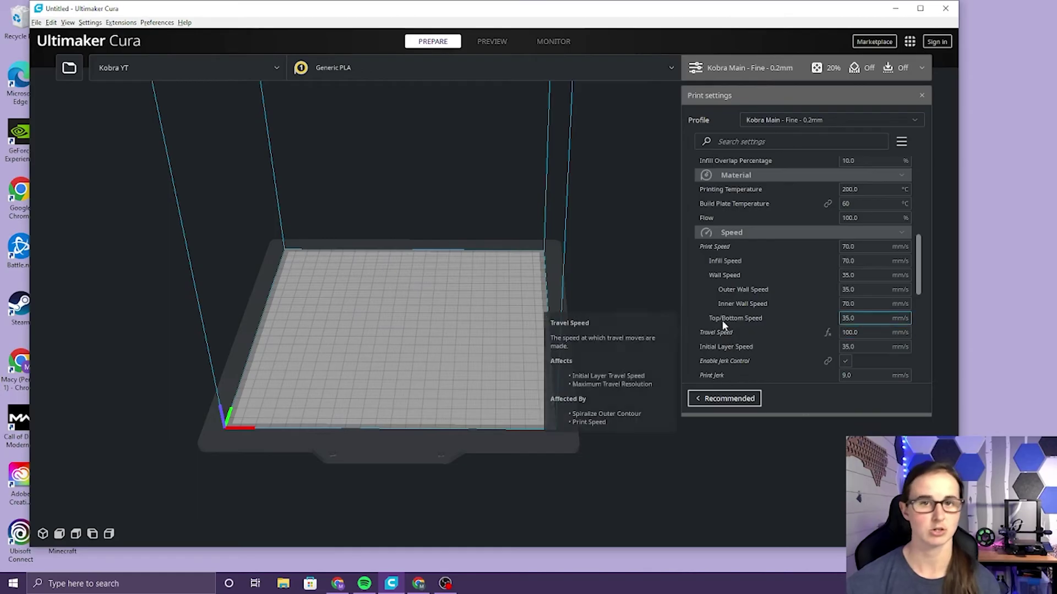
Adjust which Speed settings are visible, then close the Preferences window
{"action": "left_click", "coordinate": [887, 232]}
{"action": "scroll", "coordinate": [370, 264], "scroll_direction": "down", "scroll_amount": 1}
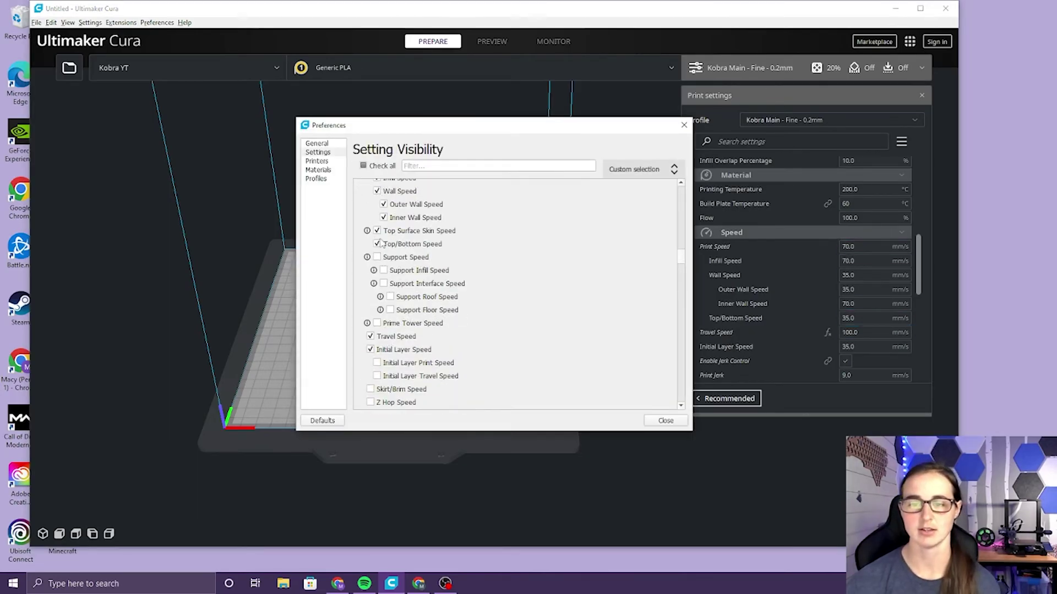
{"action": "scroll", "coordinate": [375, 262], "scroll_direction": "up", "scroll_amount": 1}
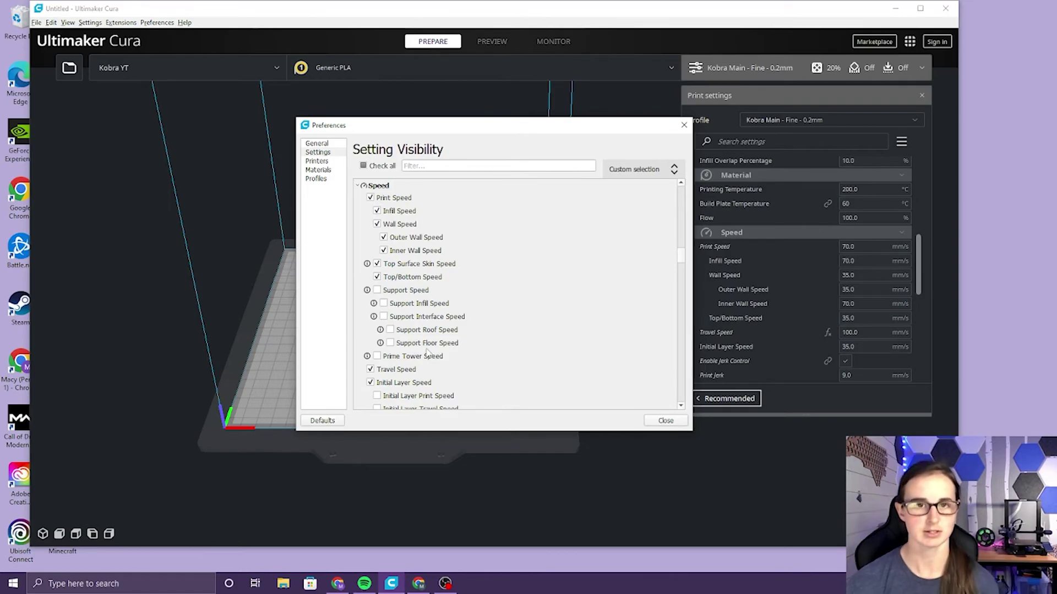
{"action": "left_click", "coordinate": [666, 421]}
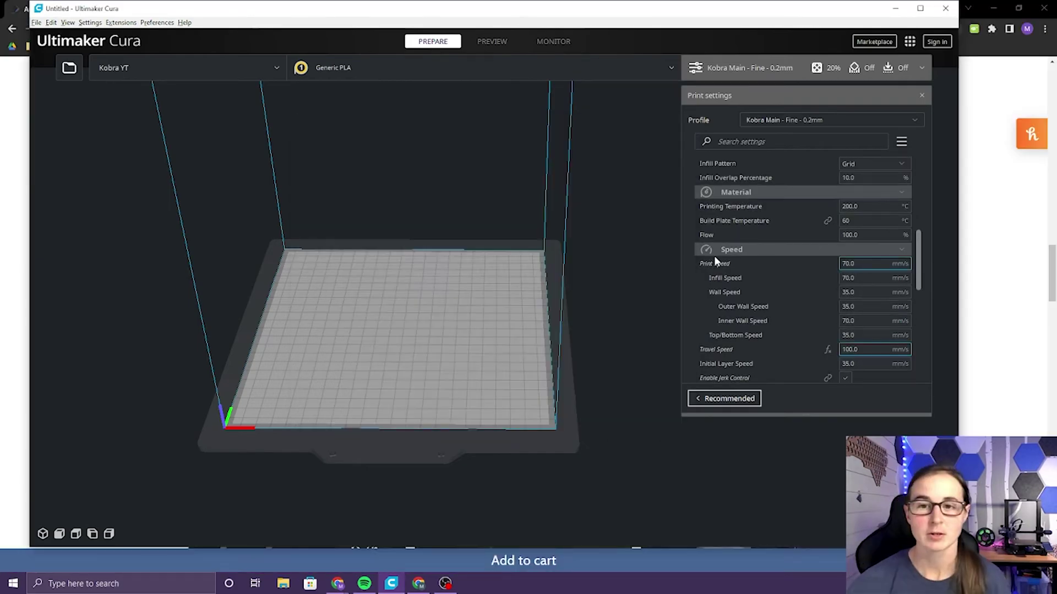
{"action": "mouse_move", "coordinate": [715, 261]}
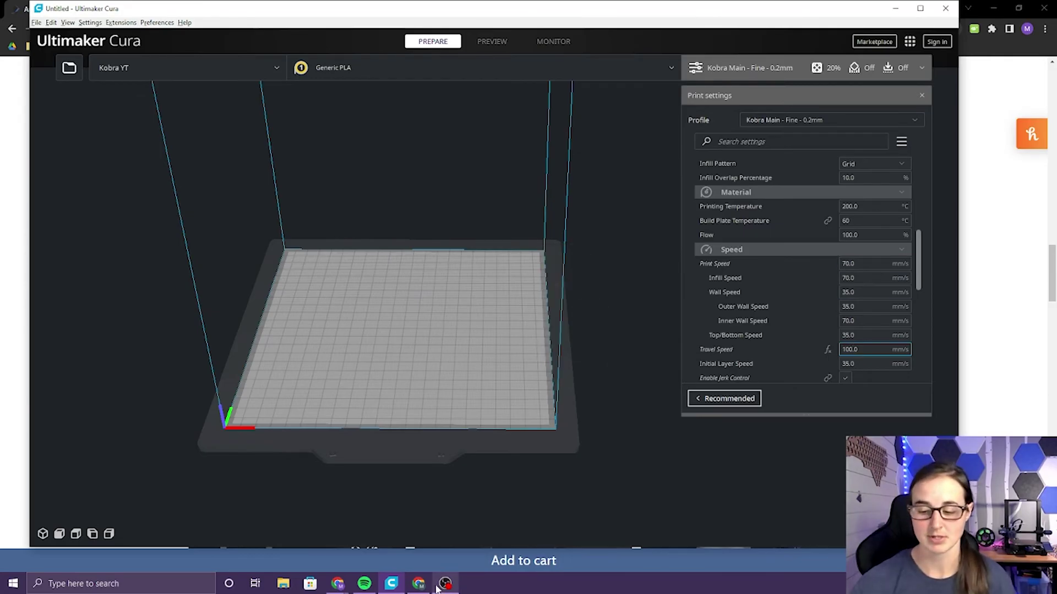
{"action": "mouse_move", "coordinate": [417, 585]}
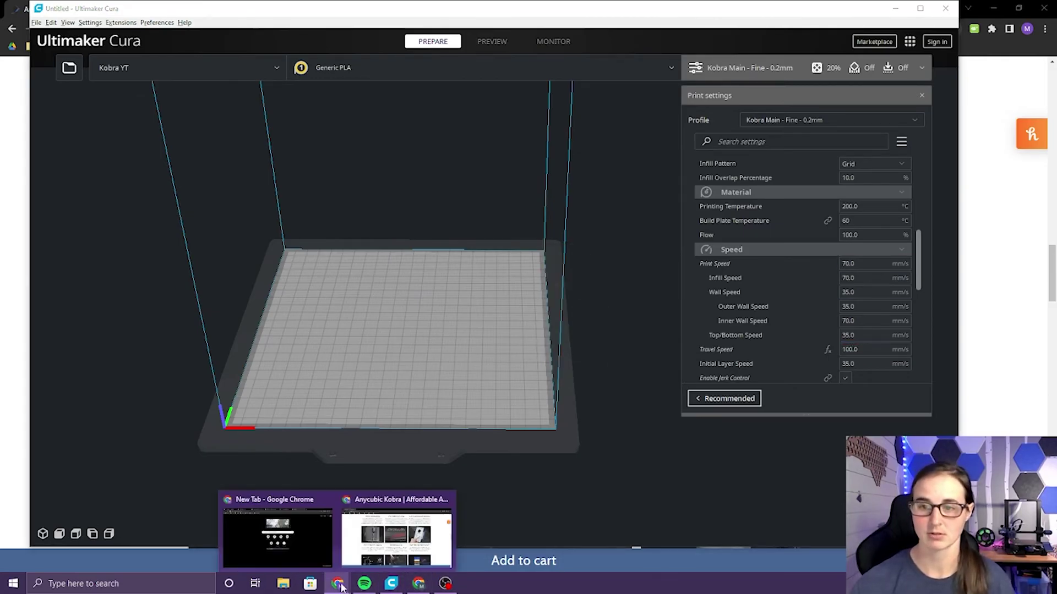
{"action": "left_click", "coordinate": [380, 556]}
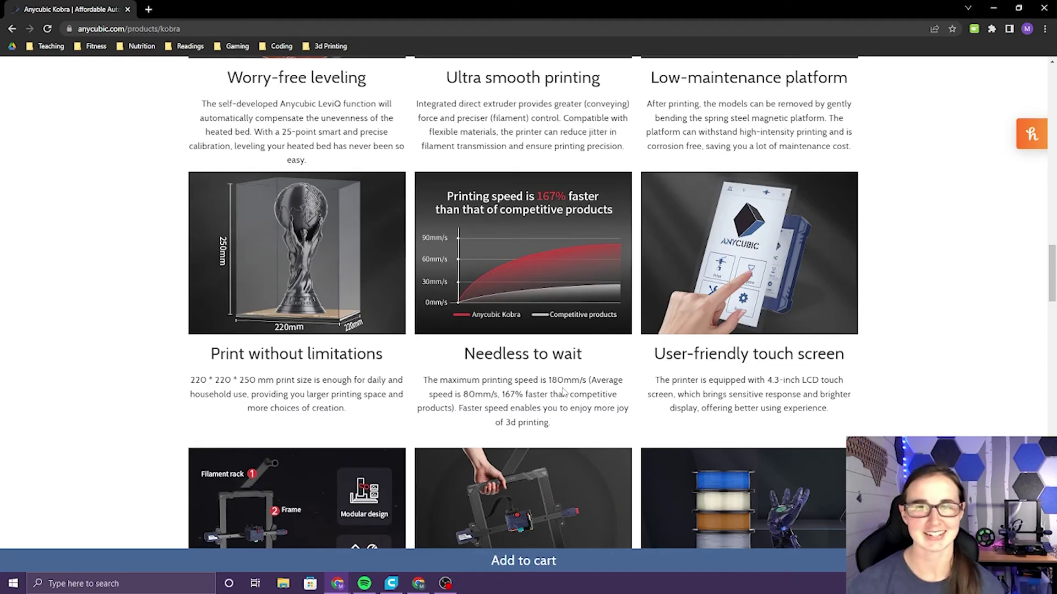
{"action": "key", "text": "alt+Tab"}
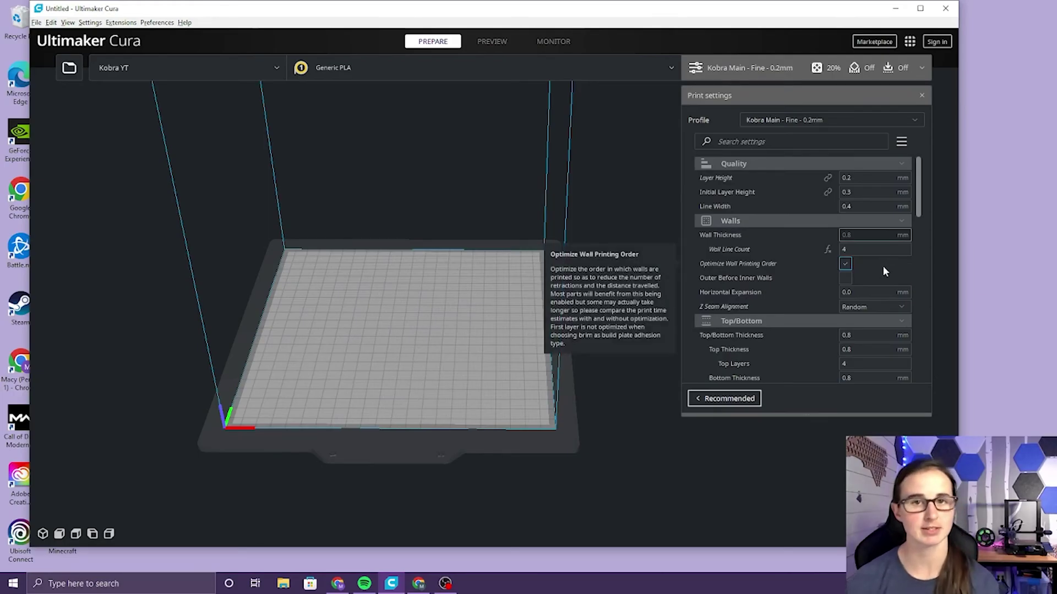
Review the quality, wall and top/bottom settings, keeping Z Seam Alignment at Random
{"action": "scroll", "coordinate": [869, 198], "scroll_direction": "down", "scroll_amount": 3}
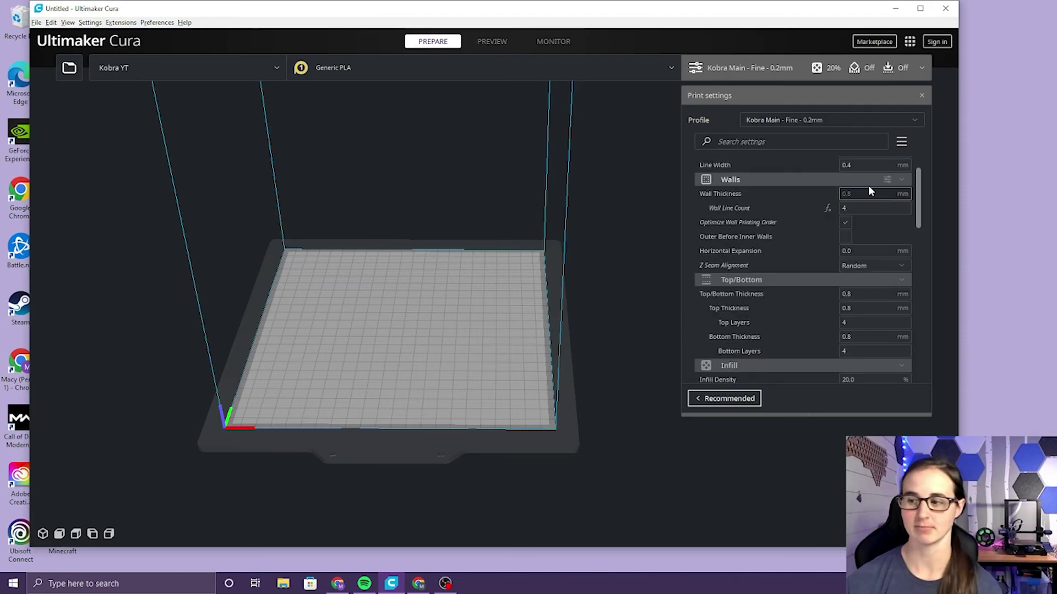
{"action": "mouse_move", "coordinate": [877, 309]}
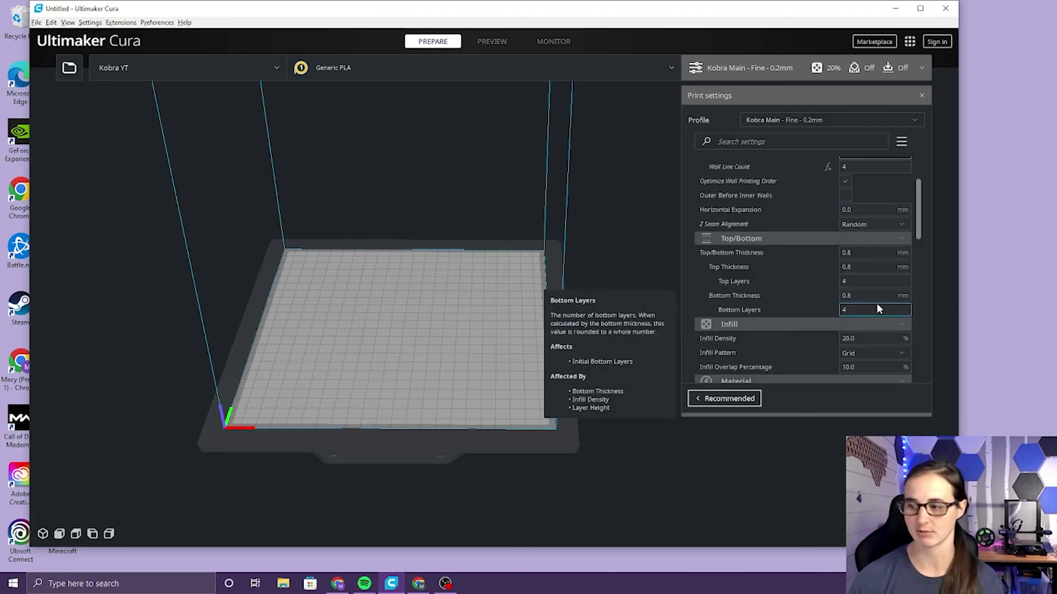
{"action": "scroll", "coordinate": [878, 307], "scroll_direction": "down", "scroll_amount": 3}
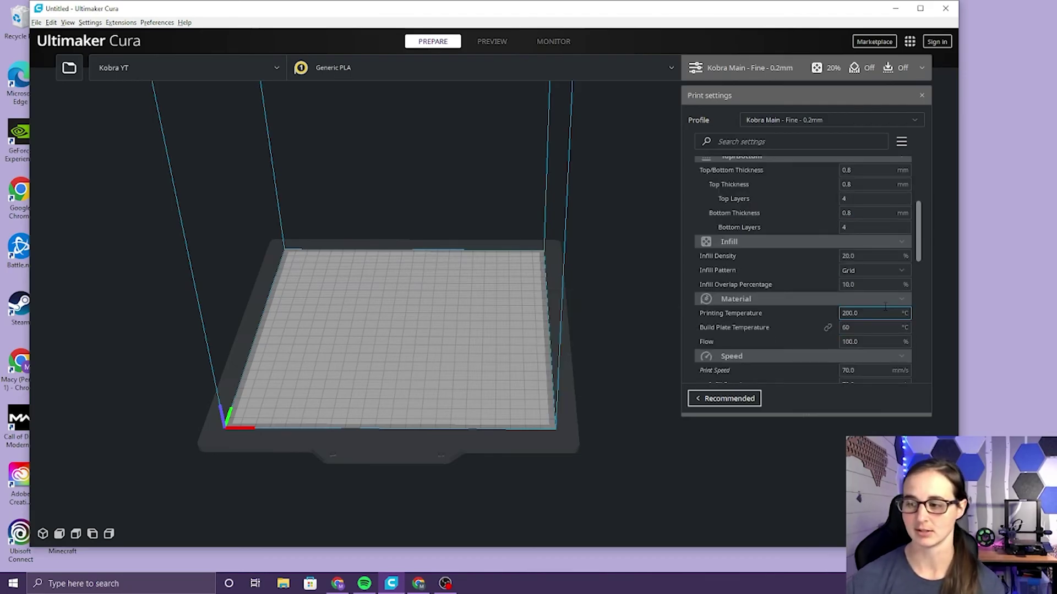
{"action": "scroll", "coordinate": [807, 246], "scroll_direction": "up", "scroll_amount": 6}
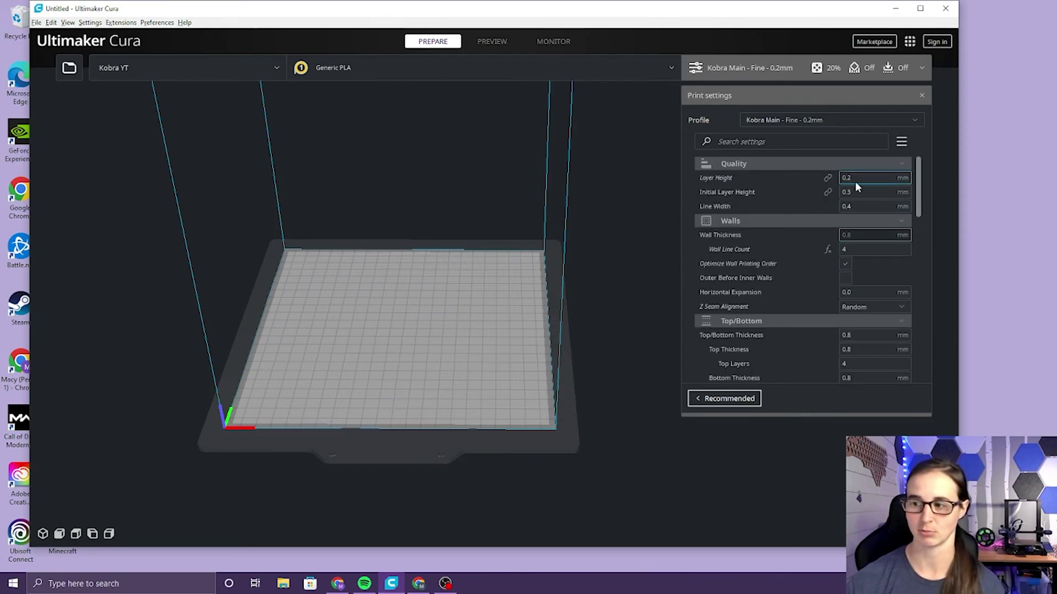
{"action": "mouse_move", "coordinate": [863, 182]}
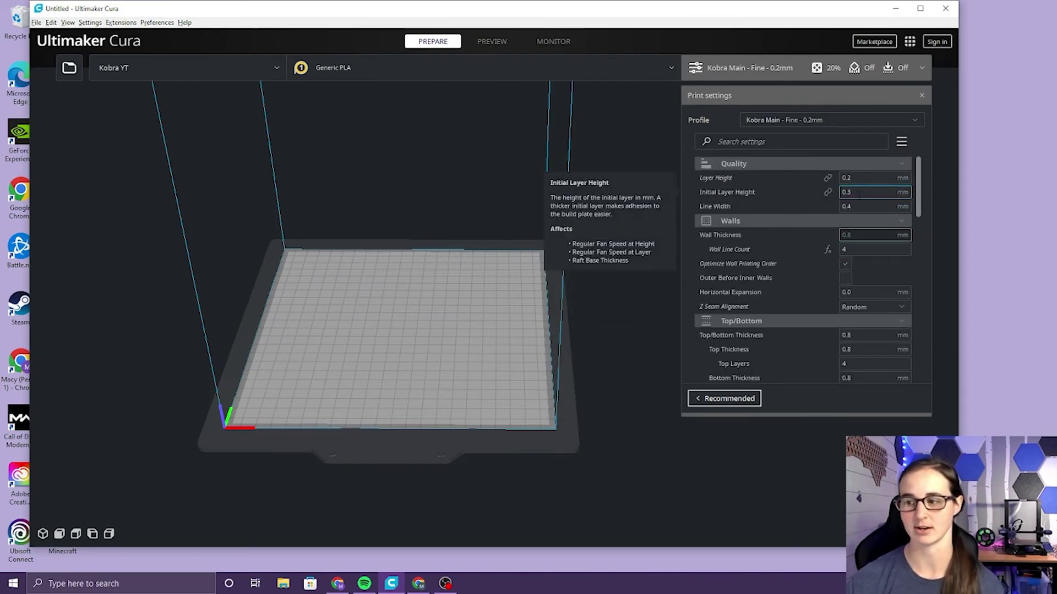
{"action": "scroll", "coordinate": [864, 220], "scroll_direction": "down", "scroll_amount": 2}
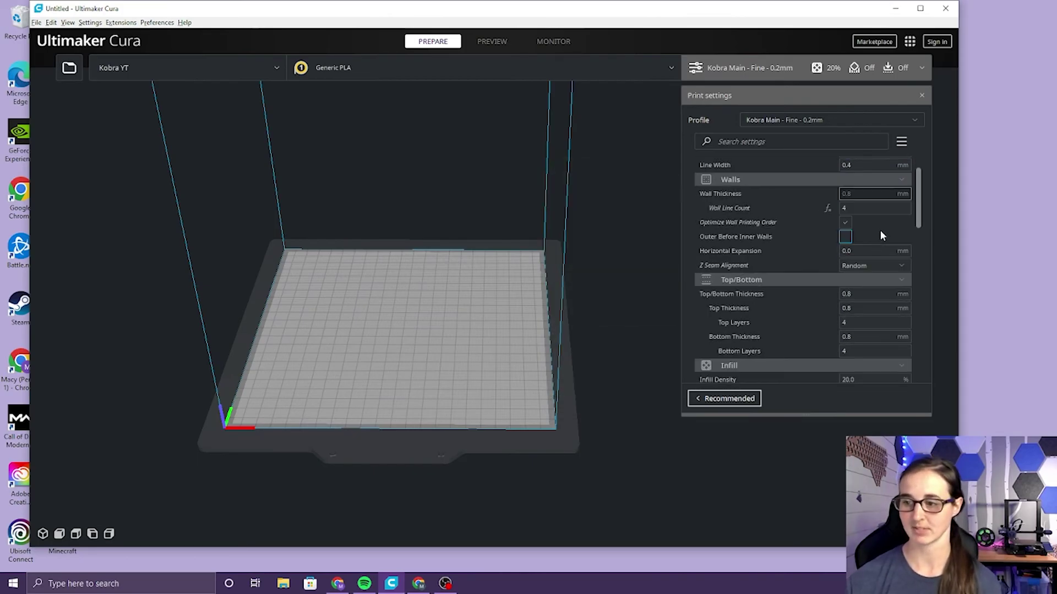
{"action": "mouse_move", "coordinate": [773, 235]}
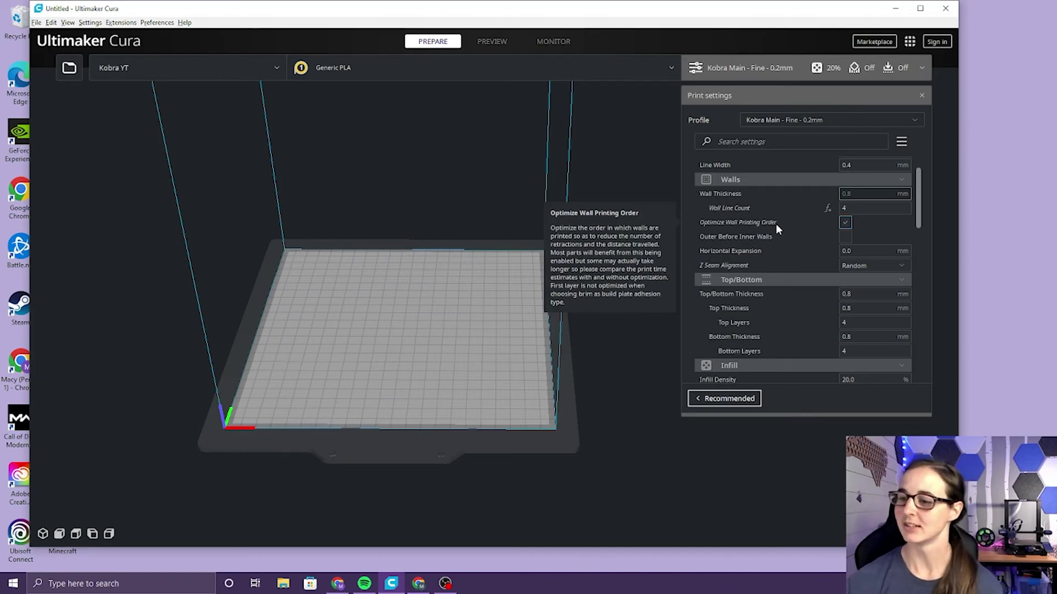
{"action": "scroll", "coordinate": [775, 223], "scroll_direction": "down", "scroll_amount": 3}
{"action": "scroll", "coordinate": [809, 219], "scroll_direction": "up", "scroll_amount": 2}
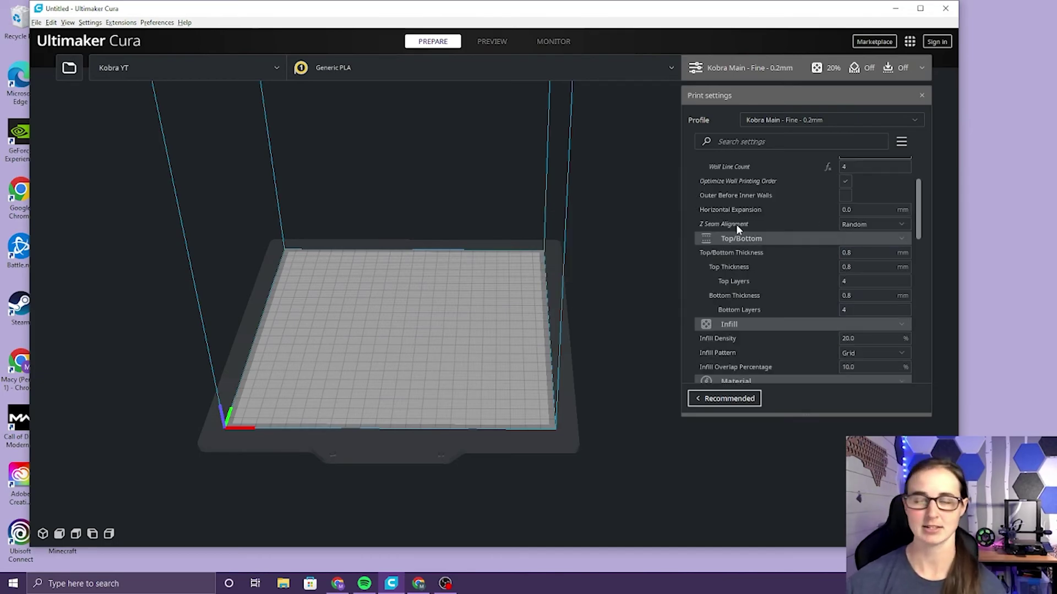
{"action": "left_click", "coordinate": [890, 223]}
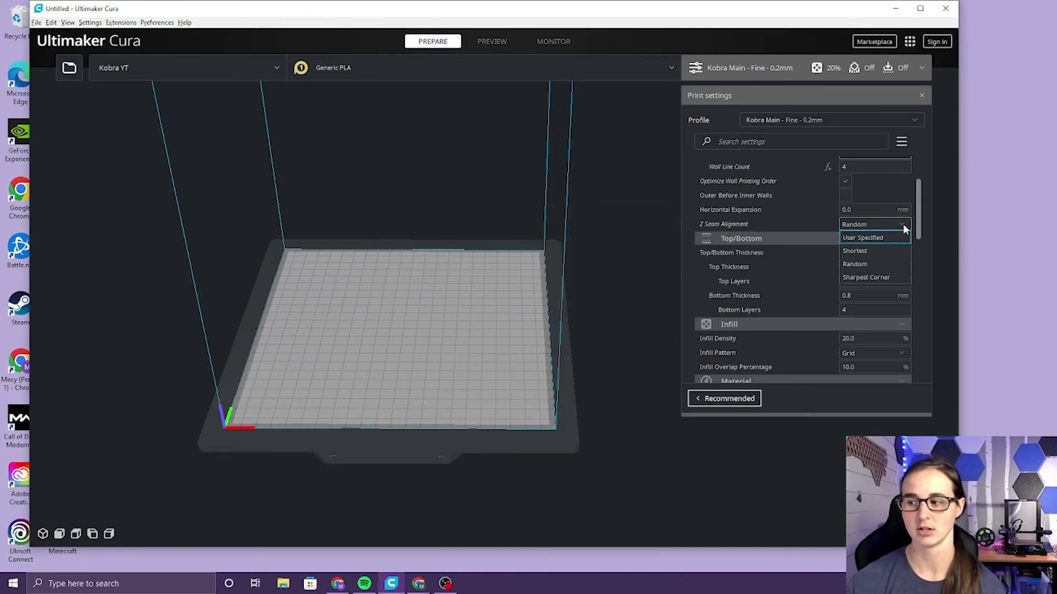
{"action": "left_click", "coordinate": [902, 223]}
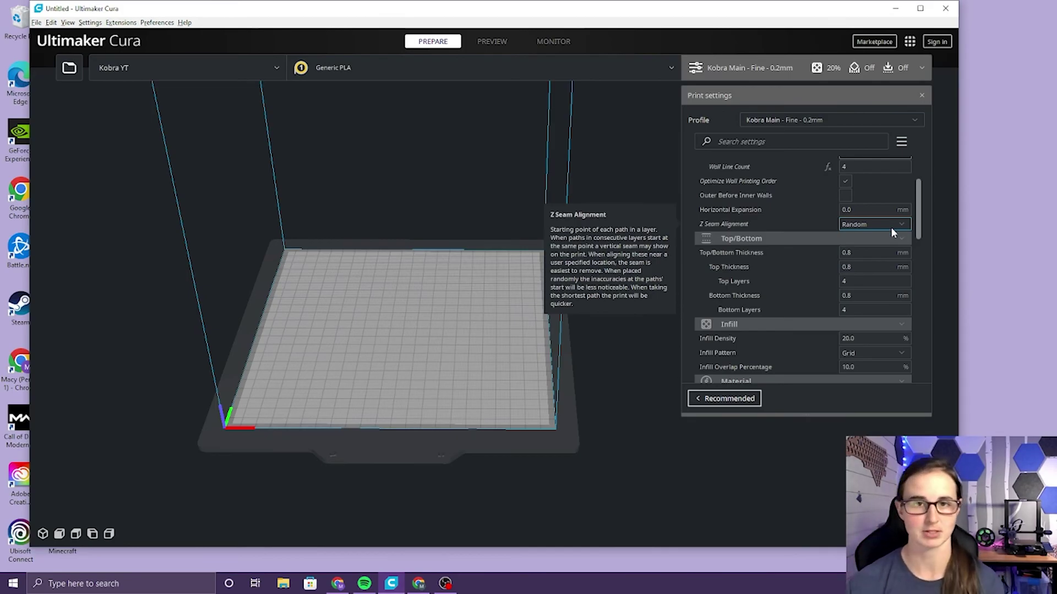
Change the Infill Pattern to Lines
{"action": "scroll", "coordinate": [875, 265], "scroll_direction": "down", "scroll_amount": 3}
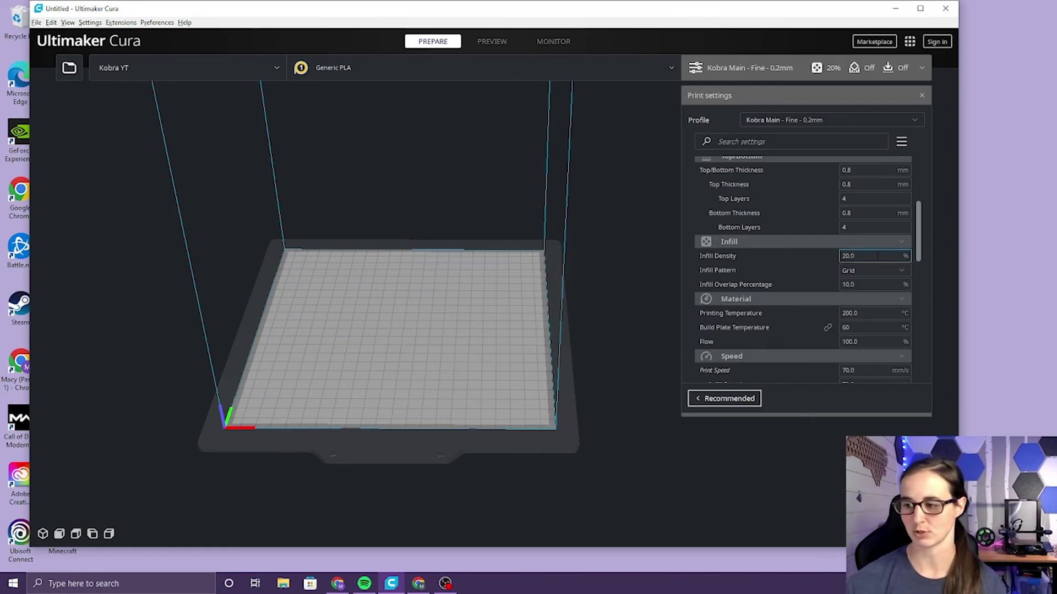
{"action": "left_click", "coordinate": [870, 271]}
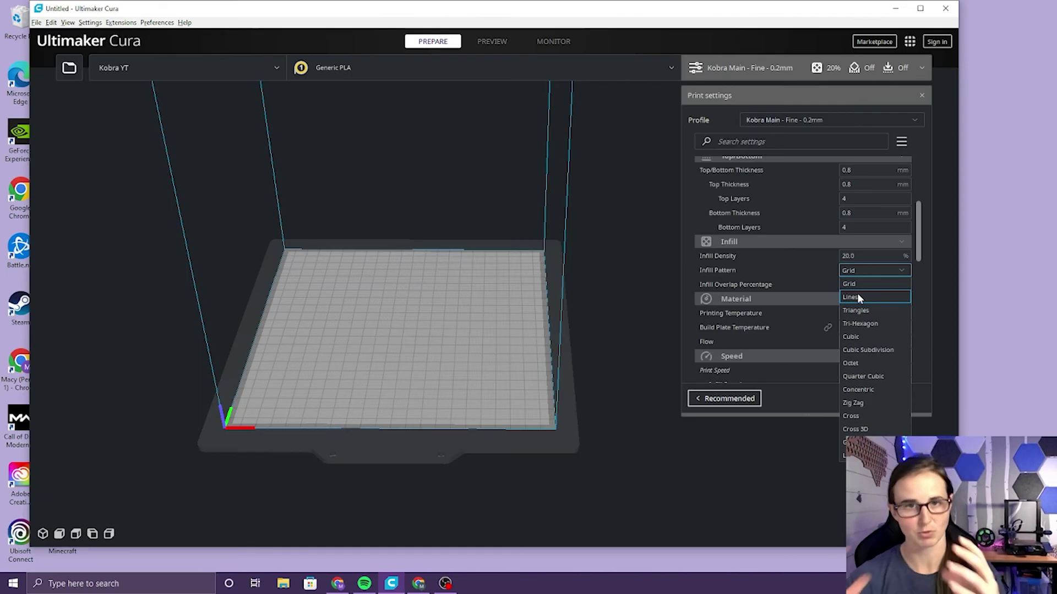
{"action": "left_click", "coordinate": [857, 296]}
{"action": "scroll", "coordinate": [857, 281], "scroll_direction": "down", "scroll_amount": 3}
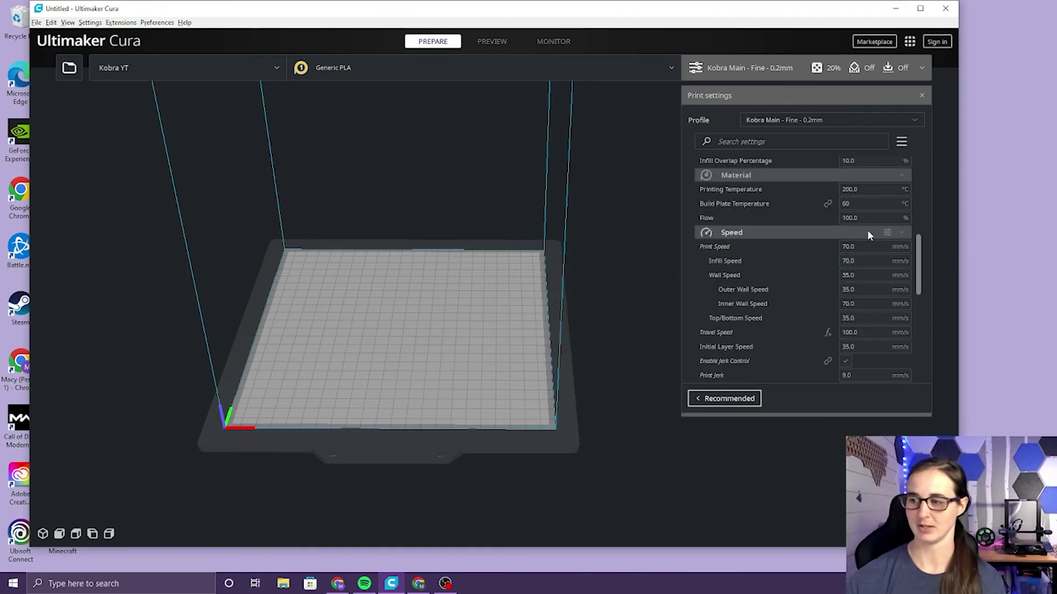
{"action": "scroll", "coordinate": [867, 234], "scroll_direction": "down", "scroll_amount": 6}
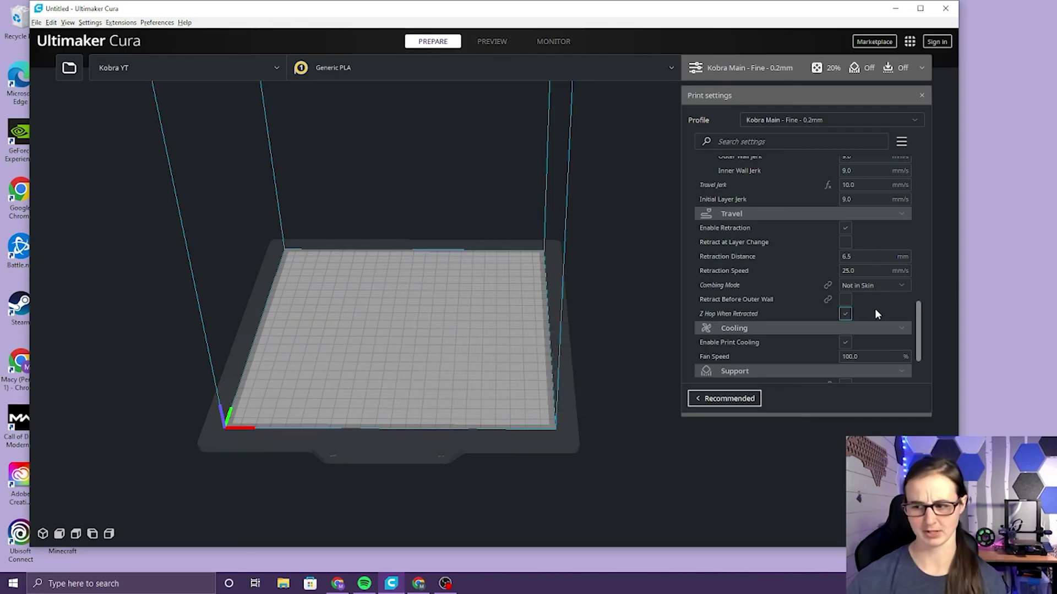
{"action": "mouse_move", "coordinate": [728, 290]}
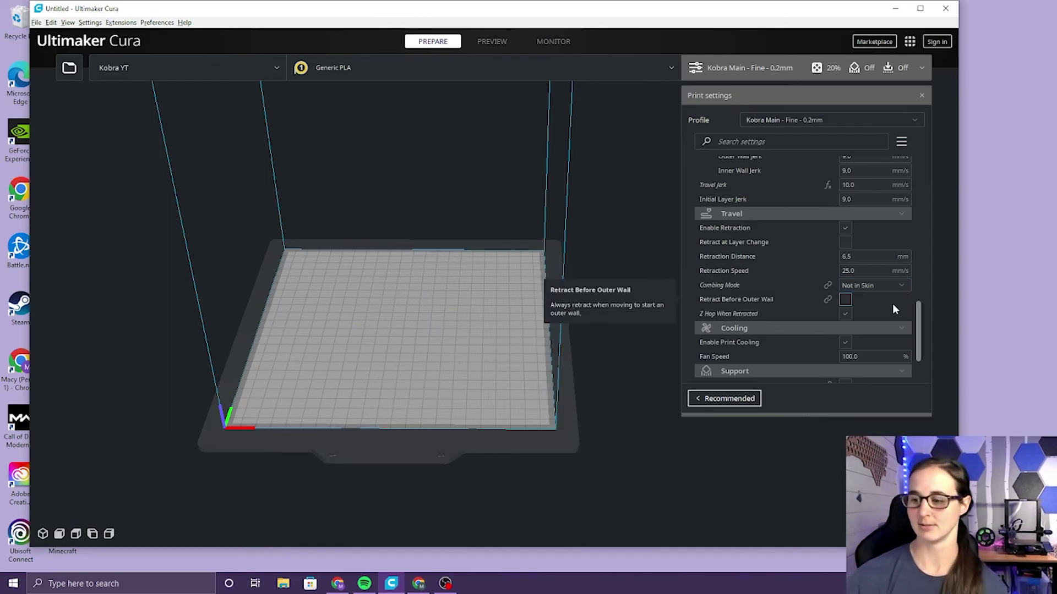
{"action": "scroll", "coordinate": [890, 298], "scroll_direction": "down", "scroll_amount": 1}
{"action": "scroll", "coordinate": [888, 292], "scroll_direction": "down", "scroll_amount": 1}
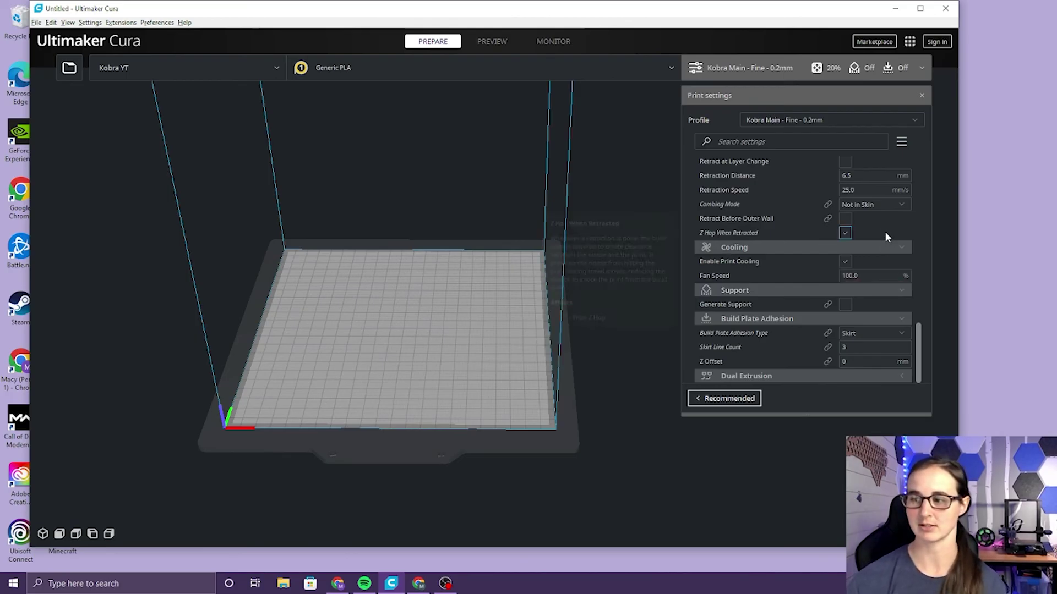
{"action": "scroll", "coordinate": [884, 231], "scroll_direction": "up", "scroll_amount": 1}
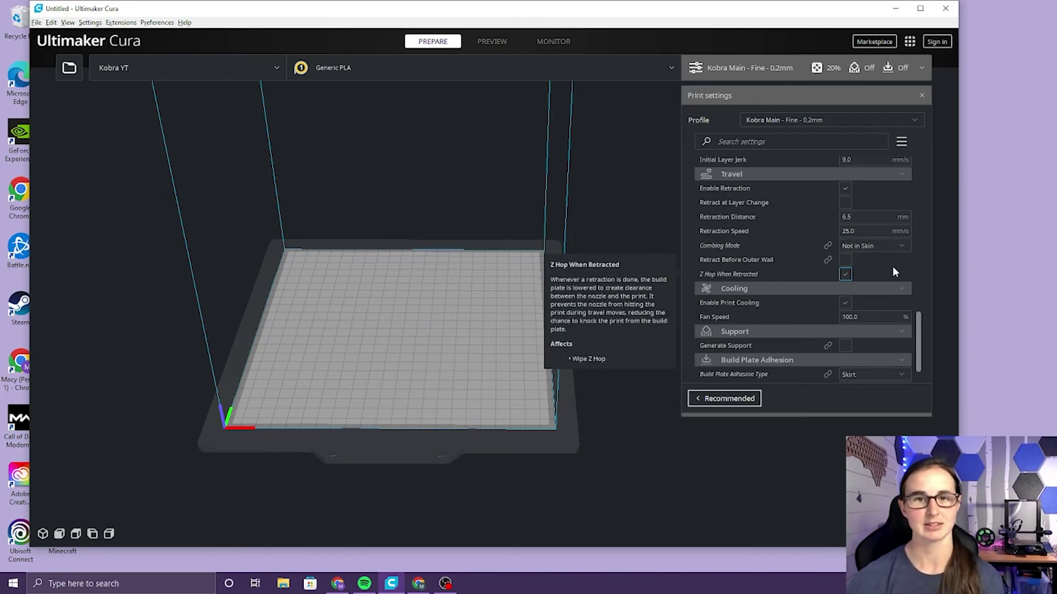